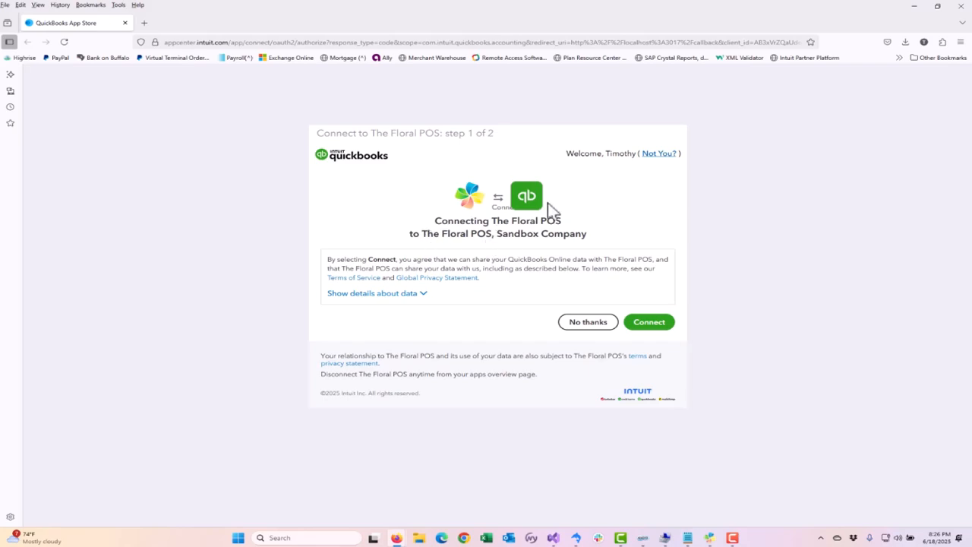
Authorize The Floral POS to connect to its QuickBooks sandbox company, close the browser and acknowledge the connection
{"action": "left_click_drag", "start_coordinate": [596, 242], "coordinate": [426, 237]}
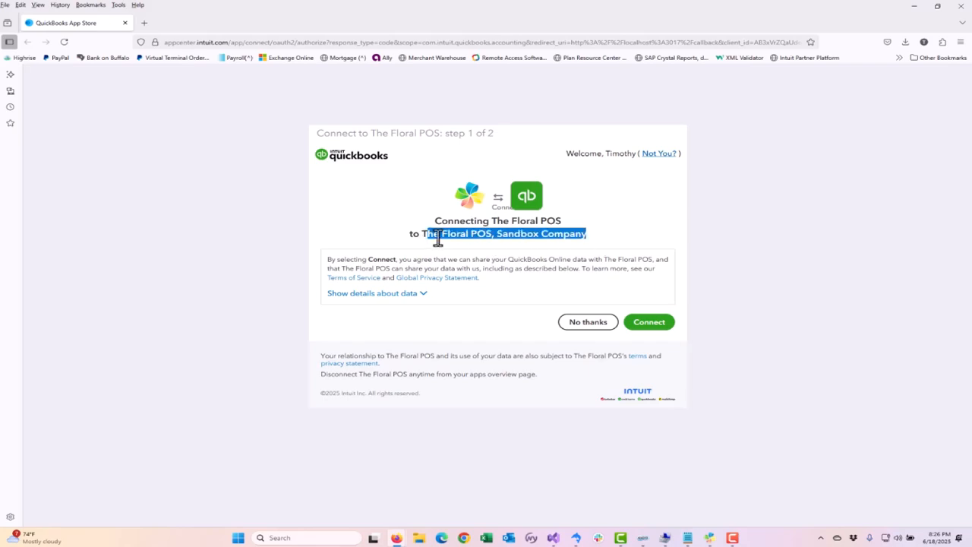
{"action": "left_click", "coordinate": [517, 236]}
{"action": "left_click_drag", "start_coordinate": [597, 245], "coordinate": [433, 236]}
{"action": "left_click", "coordinate": [646, 328]}
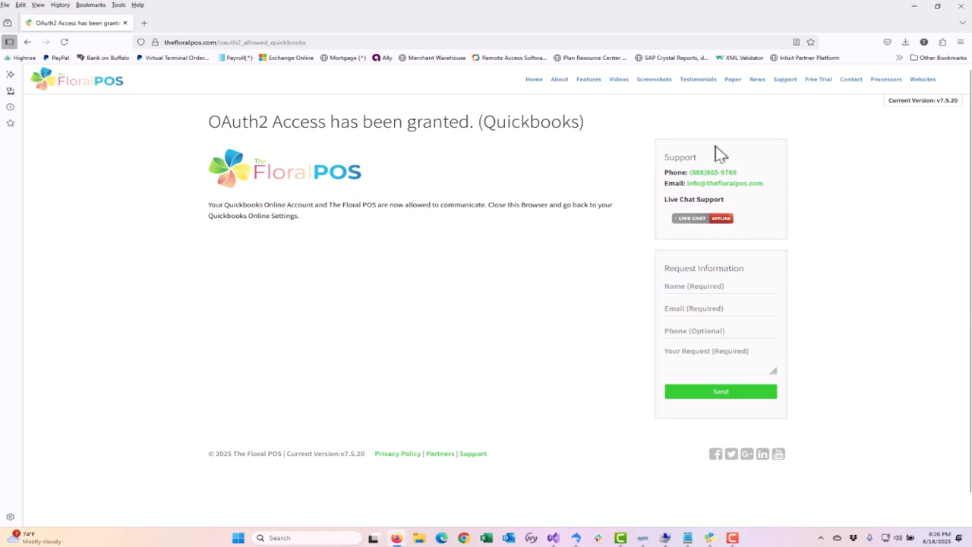
{"action": "left_click", "coordinate": [961, 7]}
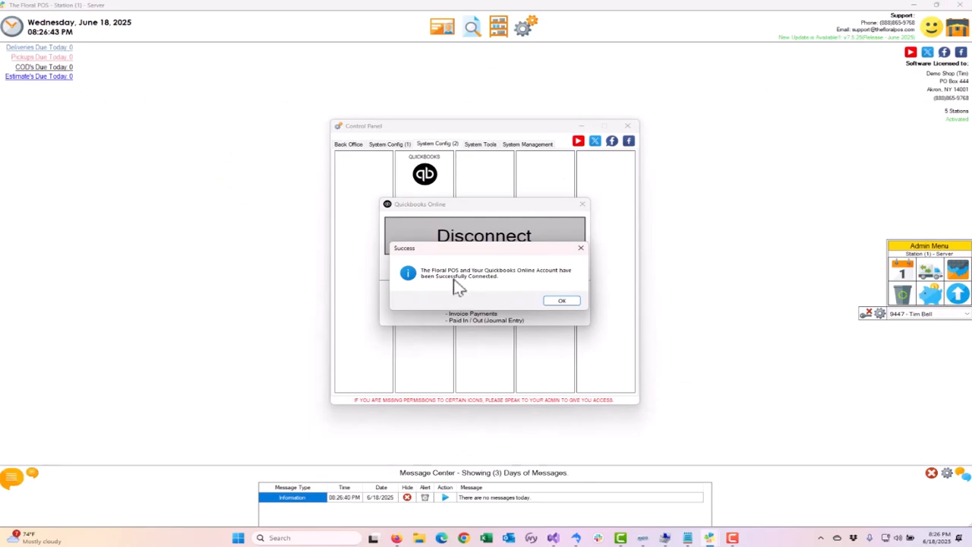
{"action": "left_click", "coordinate": [564, 302]}
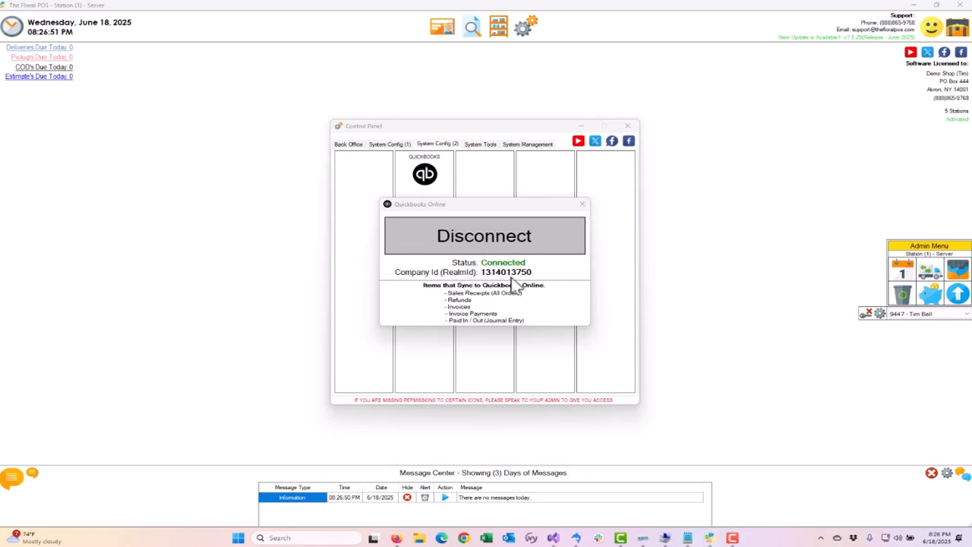
Close the Quickbooks Online settings and the Control Panel to return to the main order screen
{"action": "left_click_drag", "start_coordinate": [480, 203], "coordinate": [488, 196]}
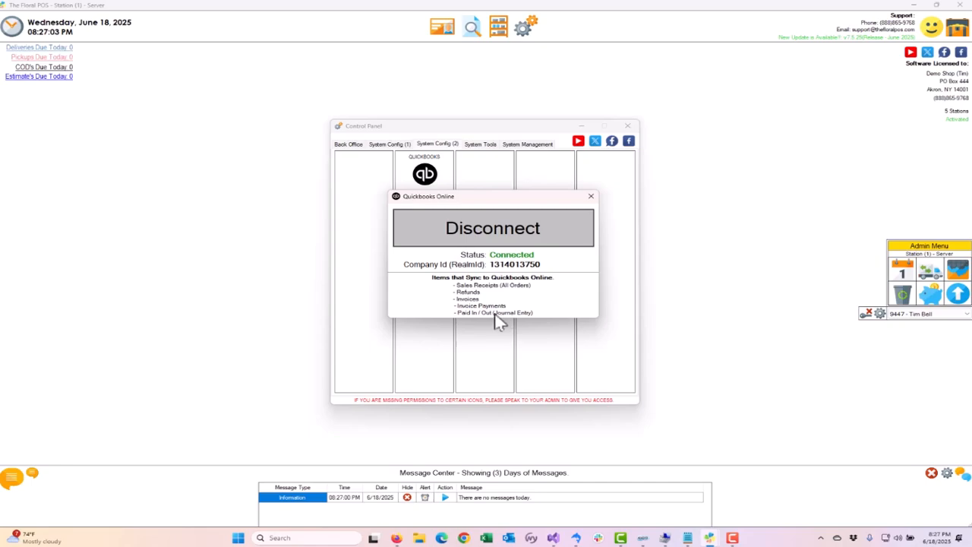
{"action": "left_click", "coordinate": [592, 197]}
{"action": "left_click", "coordinate": [627, 126]}
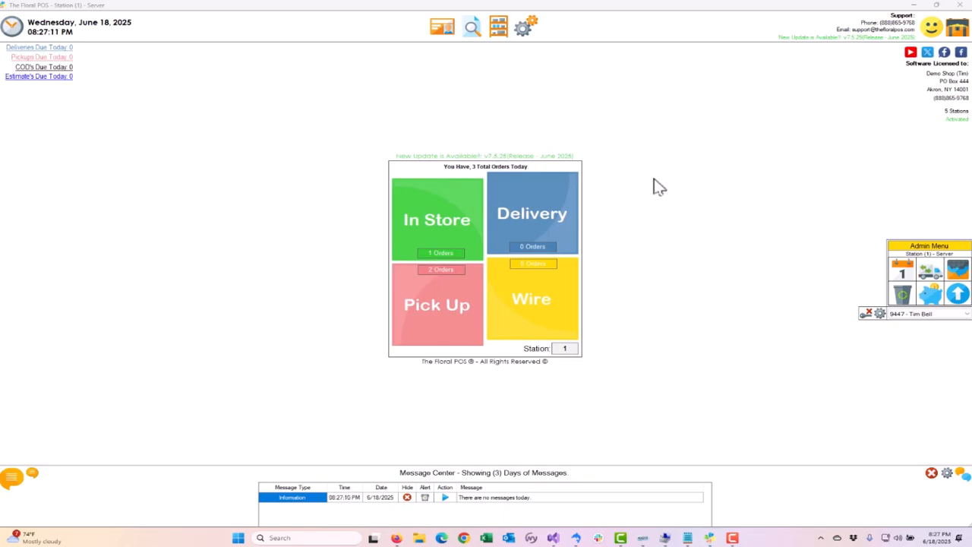
Start an in-store order and add one Dozen Red Roses item to the cart
{"action": "left_click", "coordinate": [434, 216]}
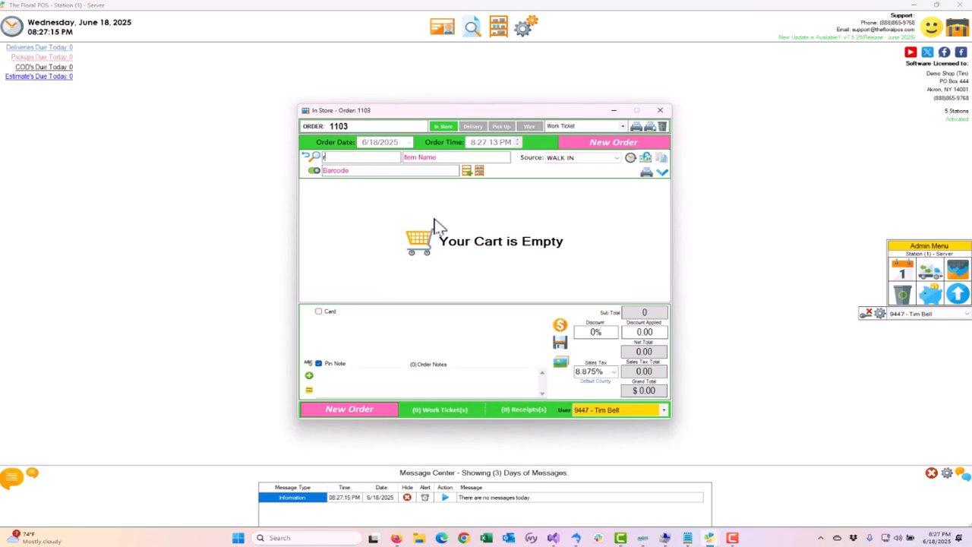
{"action": "type", "text": "ros"}
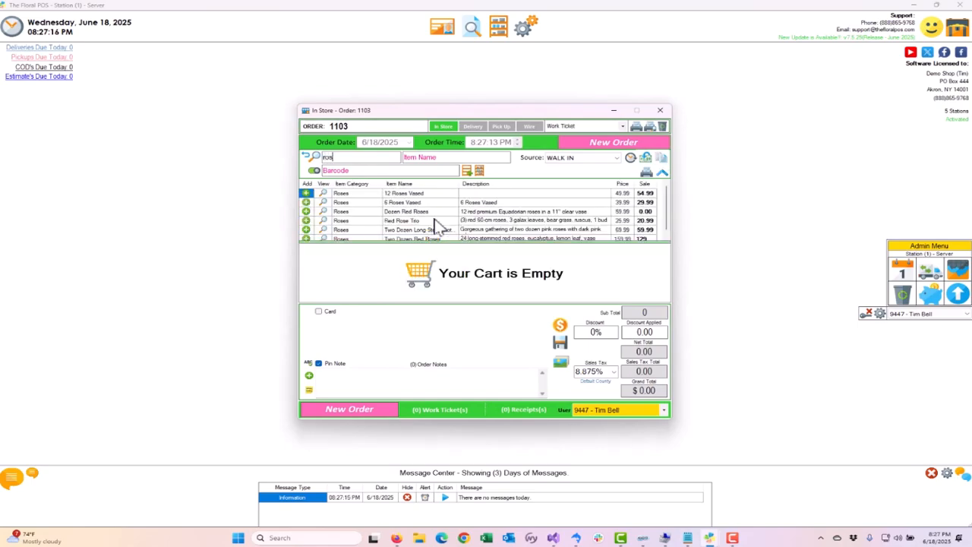
{"action": "left_click", "coordinate": [306, 212]}
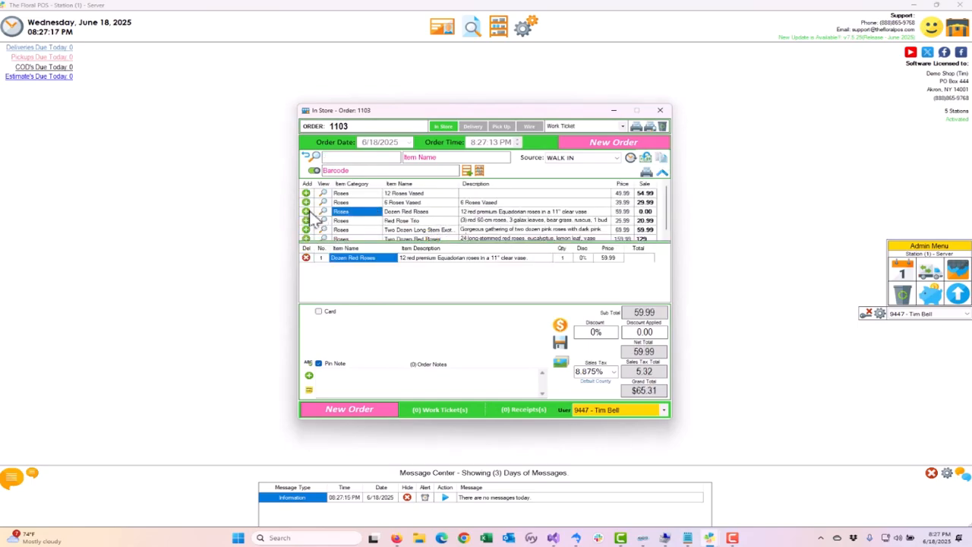
Take a cash payment for the full amount of the in-store order with receipt printing turned off
{"action": "left_click", "coordinate": [562, 327]}
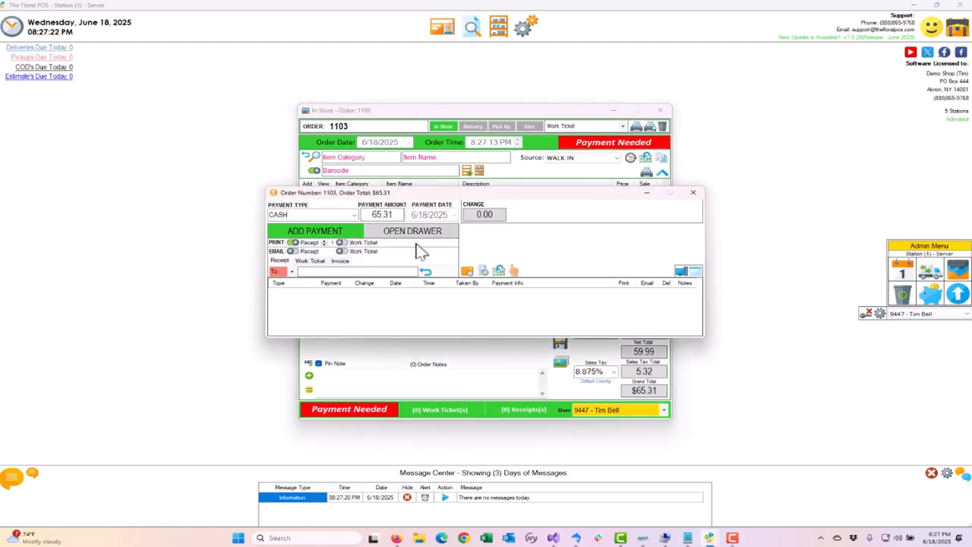
{"action": "left_click", "coordinate": [293, 243]}
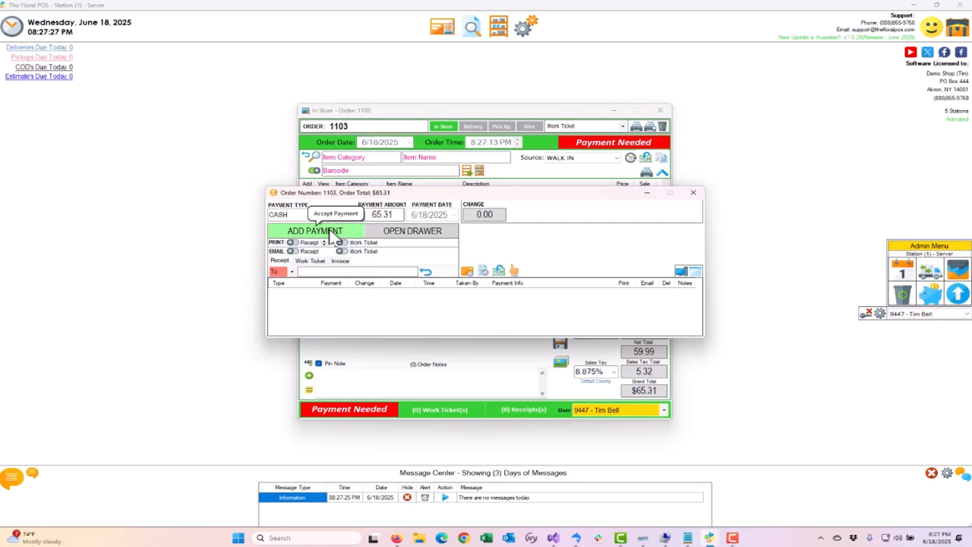
{"action": "left_click", "coordinate": [332, 232]}
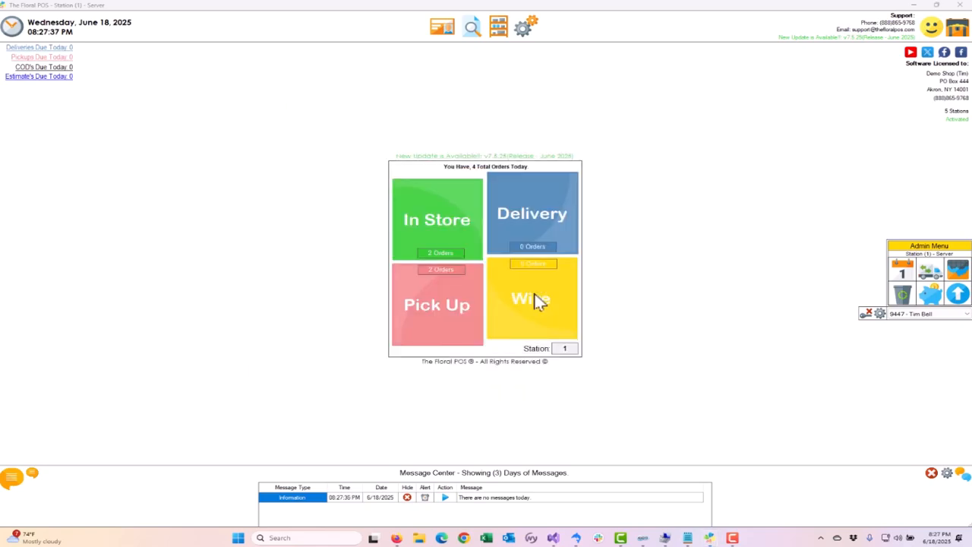
Open the newest order from the Order Browser and check its transaction history for the Quickbooks upload entry
{"action": "left_click", "coordinate": [471, 30]}
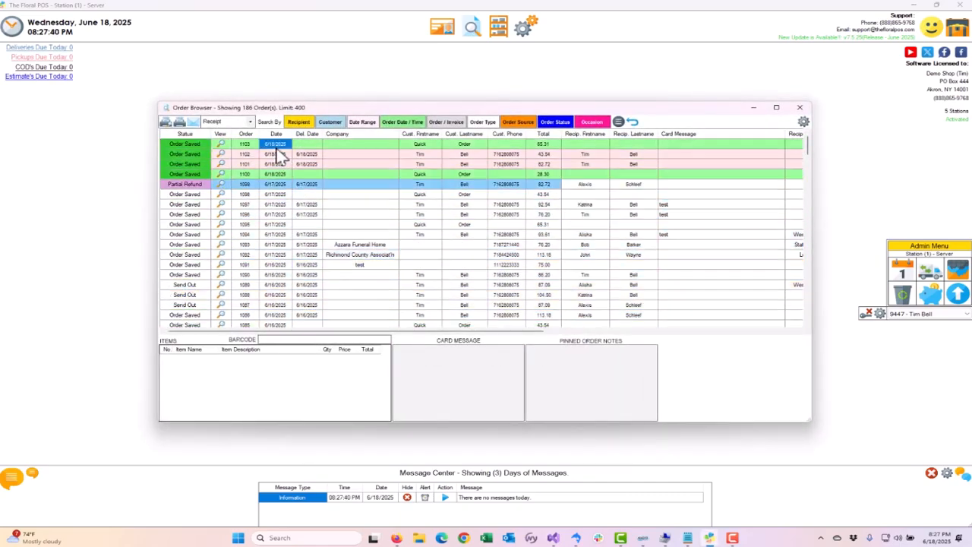
{"action": "left_click", "coordinate": [223, 145]}
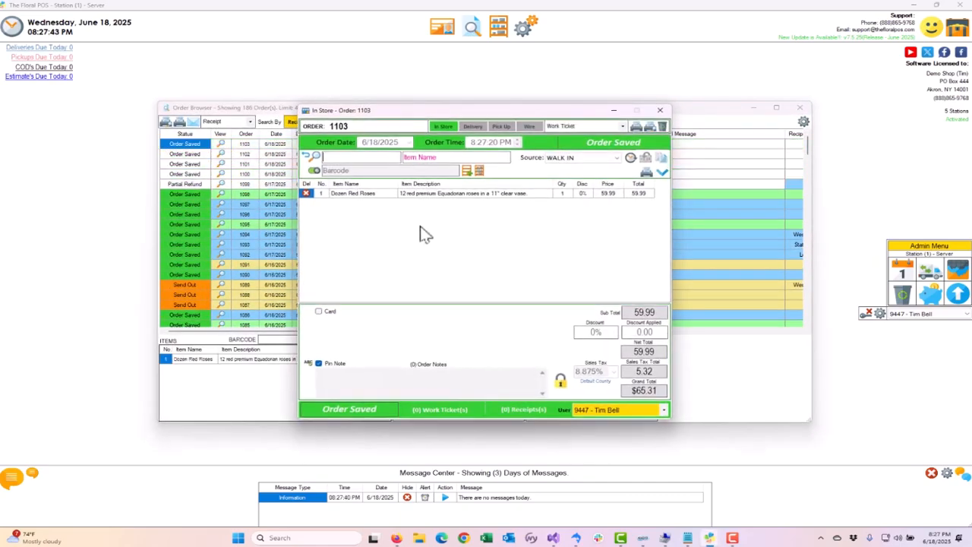
{"action": "left_click", "coordinate": [630, 158]}
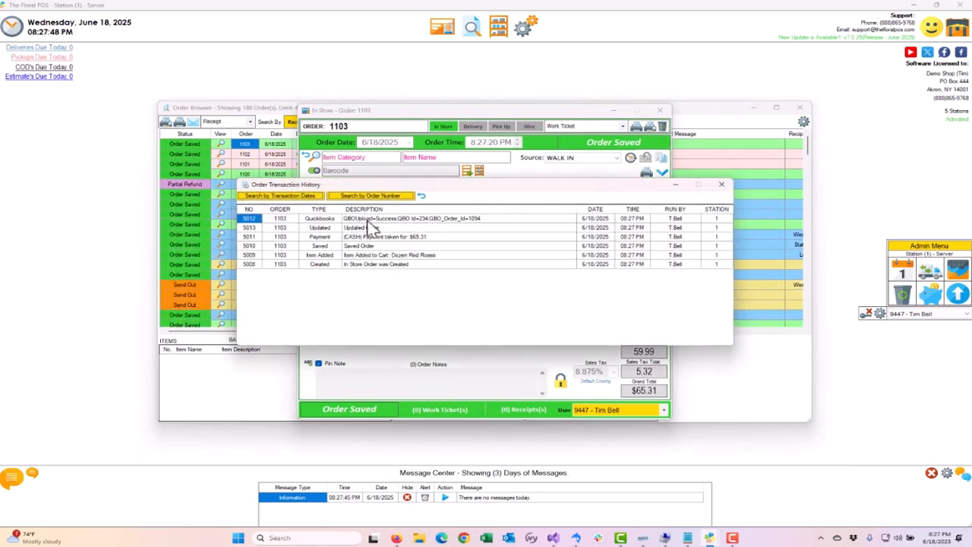
{"action": "left_click", "coordinate": [314, 220]}
{"action": "left_click", "coordinate": [375, 220]}
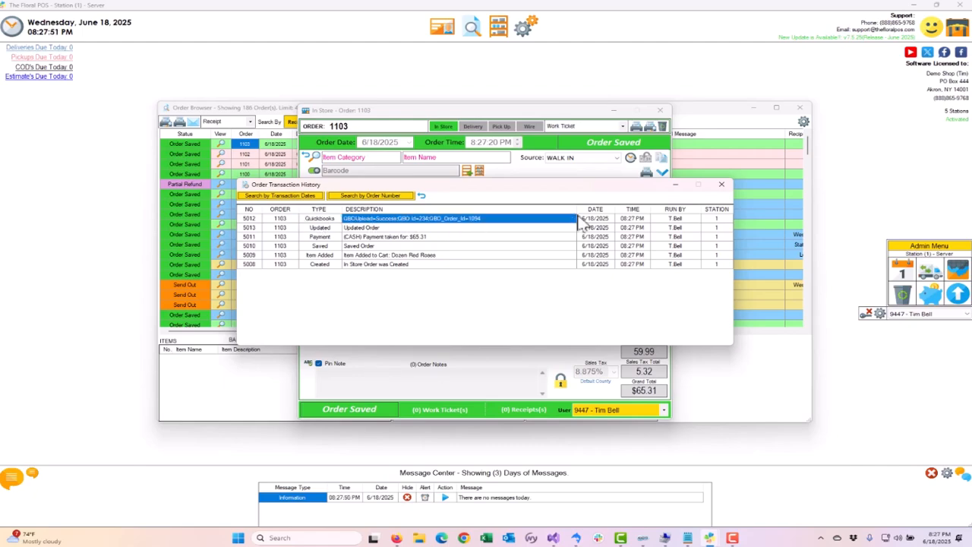
{"action": "left_click", "coordinate": [721, 184]}
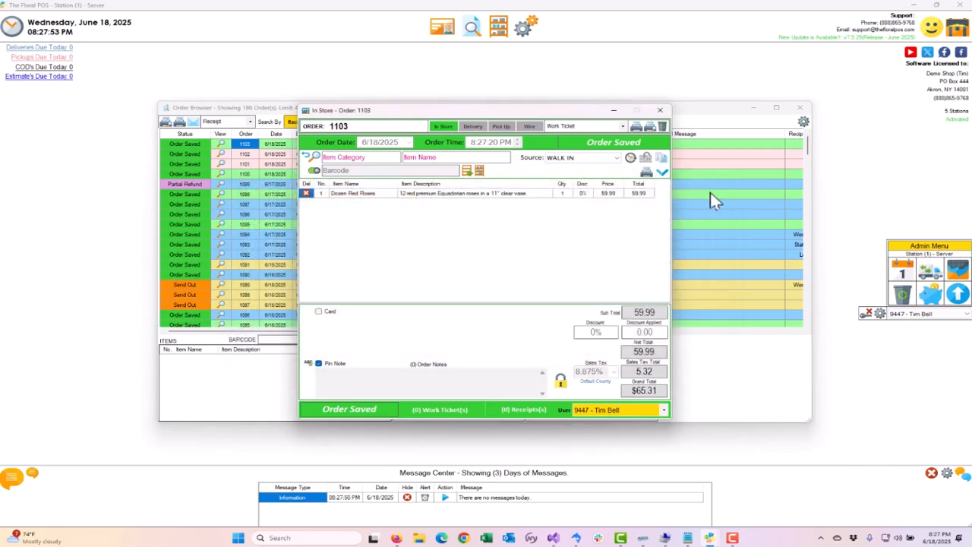
Switch to QuickBooks Online, review the imported walk-in sales receipt for Dozen Red Roses, and save and close it
{"action": "left_click", "coordinate": [398, 538]}
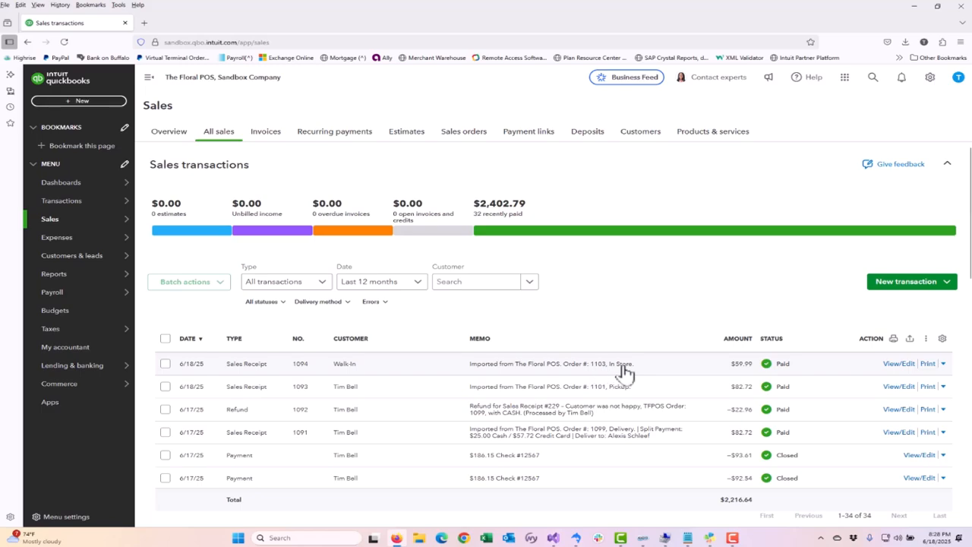
{"action": "left_click", "coordinate": [896, 365]}
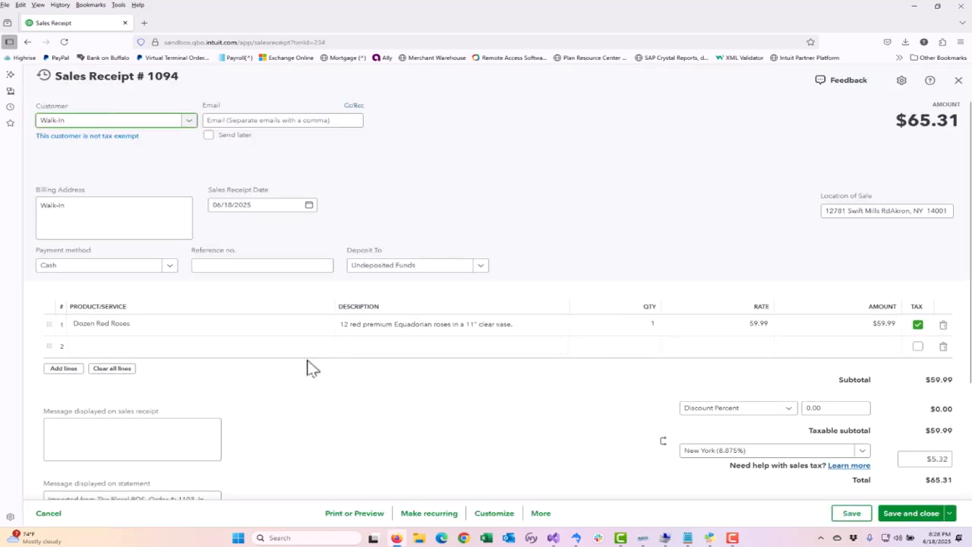
{"action": "left_click", "coordinate": [98, 332]}
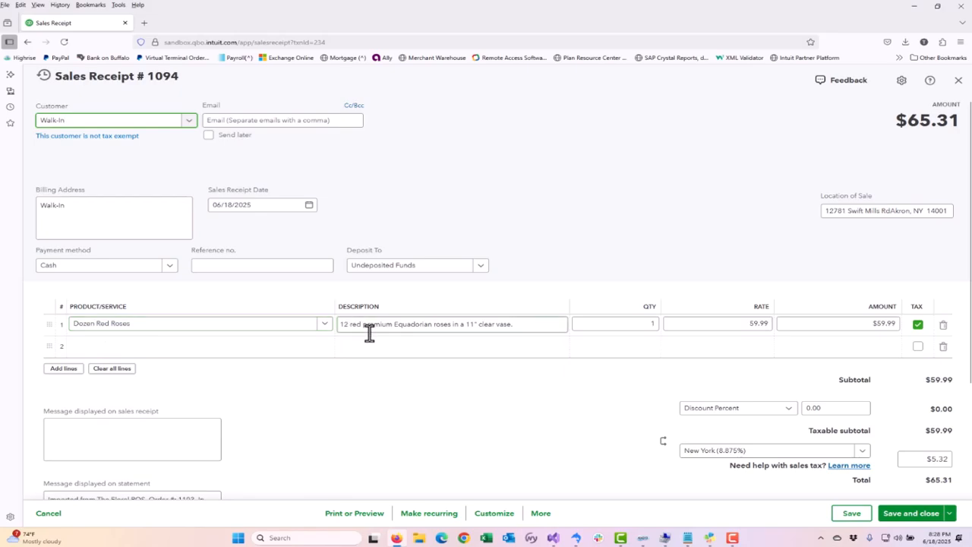
{"action": "scroll", "coordinate": [707, 408], "scroll_direction": "down", "scroll_amount": 2}
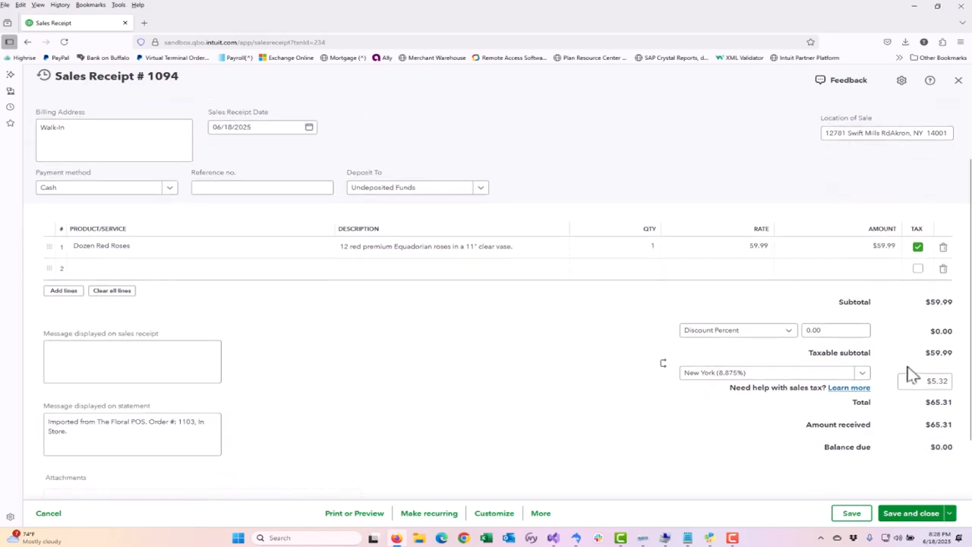
{"action": "left_click", "coordinate": [899, 516]}
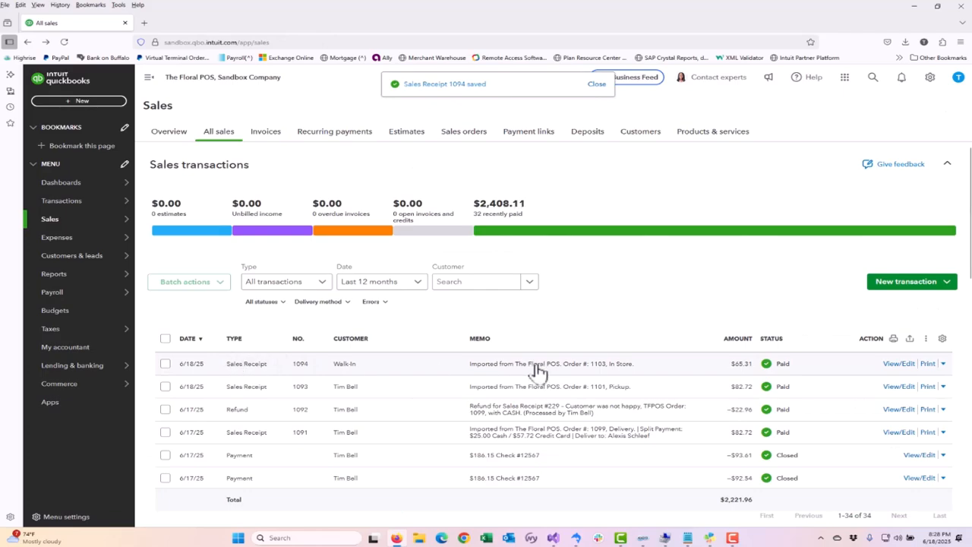
Return to The Floral POS and close the in-store order and the Order Browser
{"action": "left_click", "coordinate": [914, 5]}
{"action": "left_click", "coordinate": [661, 110]}
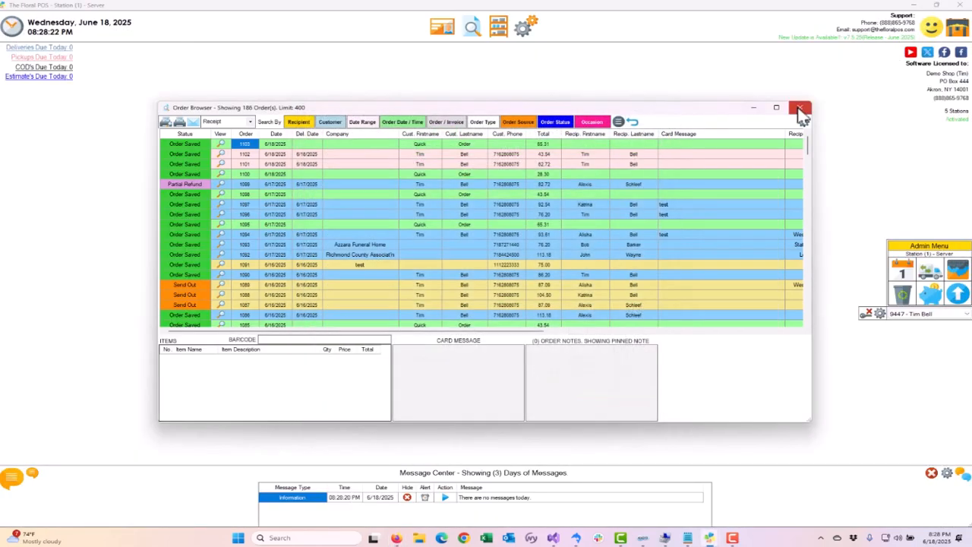
{"action": "left_click", "coordinate": [800, 107]}
Start a delivery order and add one Dozen Red Roses and one Plush Bear - Medium to the cart
{"action": "left_click", "coordinate": [576, 243]}
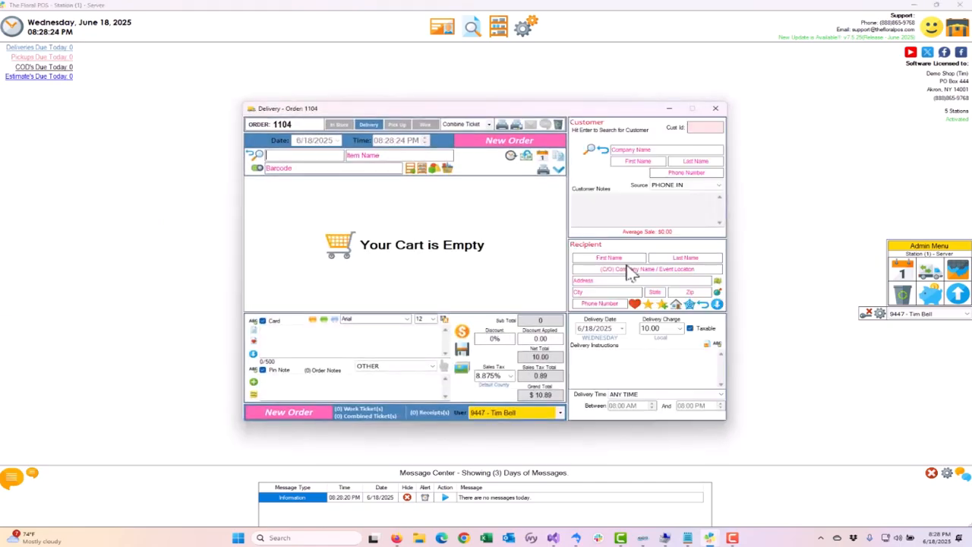
{"action": "type", "text": "ros"}
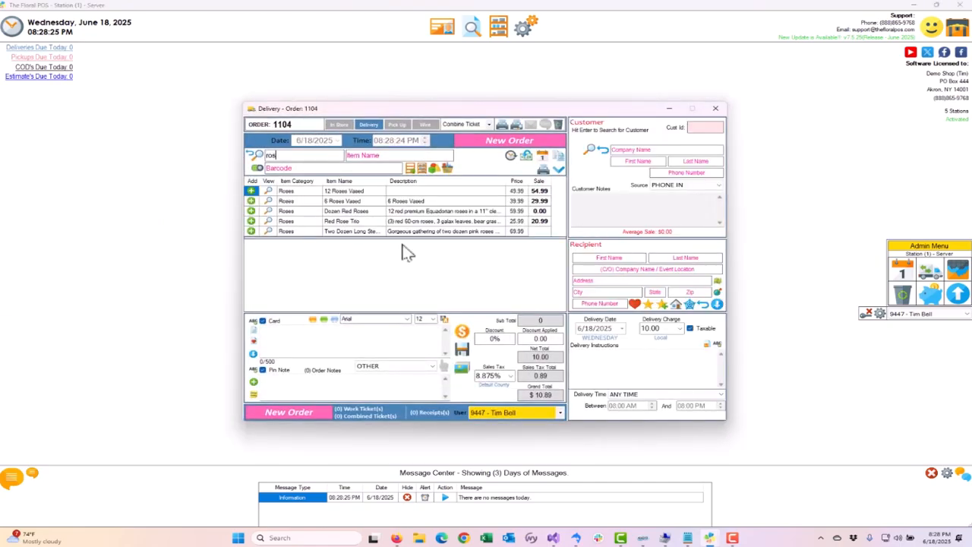
{"action": "left_click", "coordinate": [251, 212]}
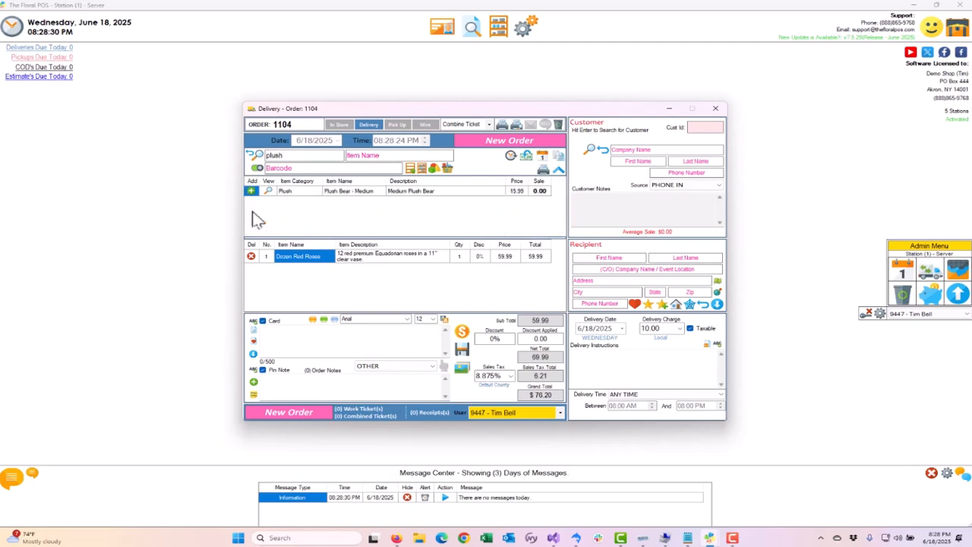
{"action": "left_click", "coordinate": [251, 190]}
Add Mylar Balloons to the delivery order with quantity 3 and the description "Red, White and Blue"
{"action": "type", "text": "ba"}
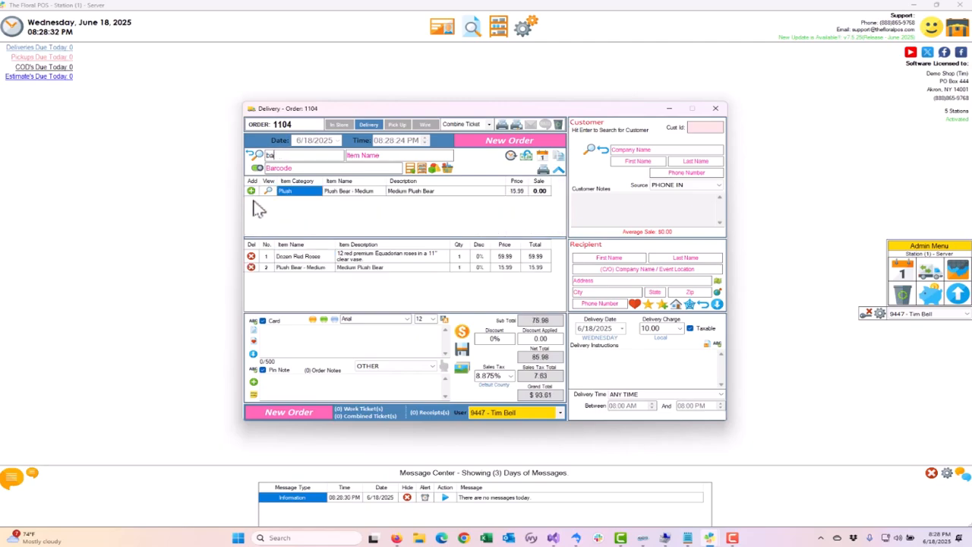
{"action": "type", "text": "l"}
{"action": "left_click", "coordinate": [251, 211]}
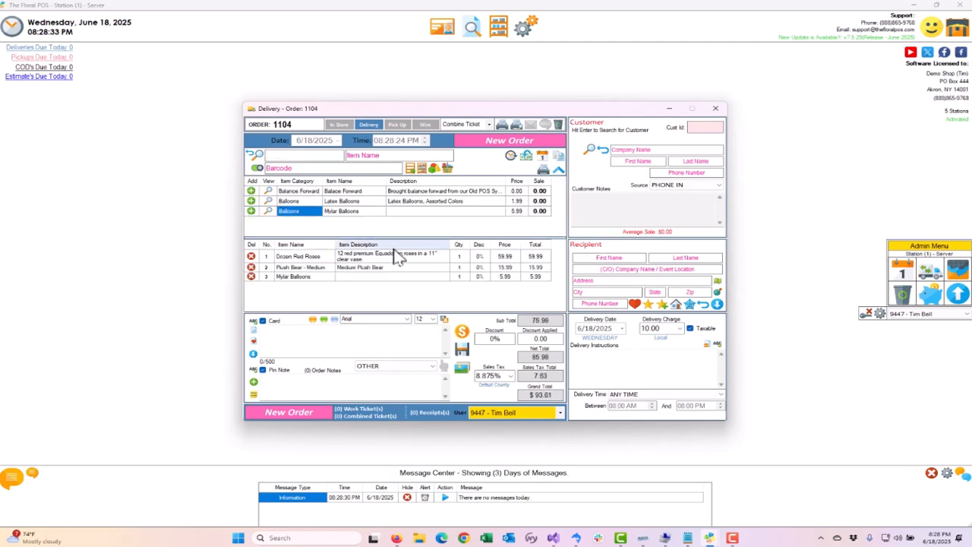
{"action": "type", "text": "3"}
{"action": "left_click", "coordinate": [434, 276]}
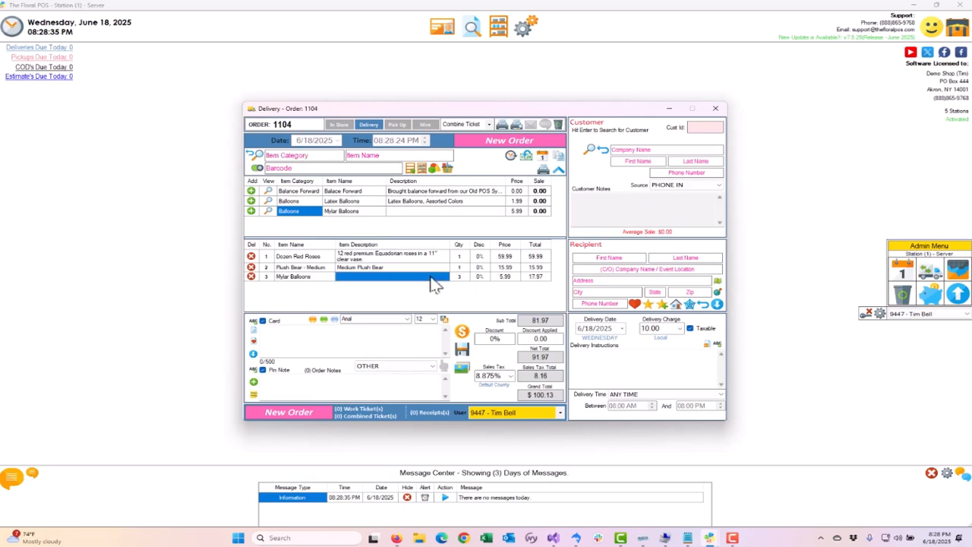
{"action": "type", "text": "Red, White and Blue"}
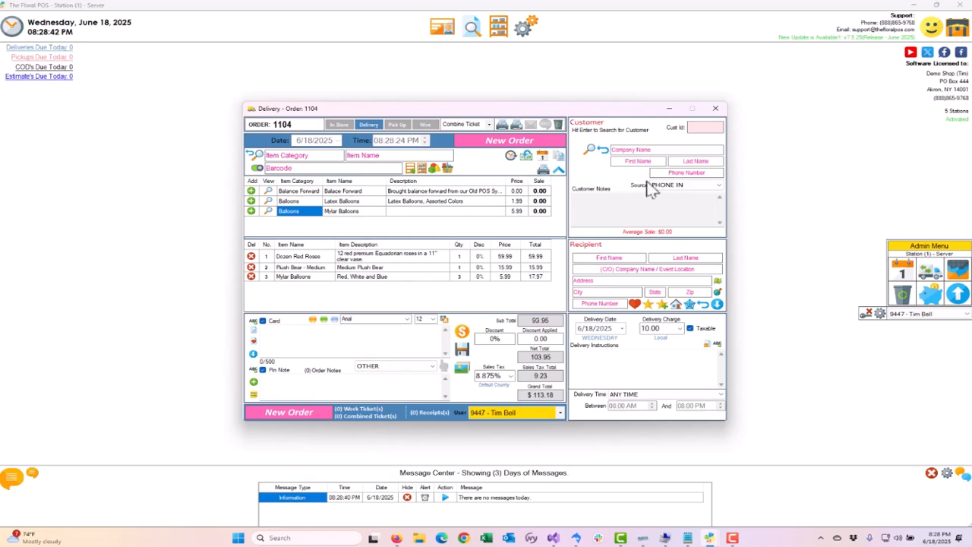
{"action": "key", "text": "Return"}
Look up the existing customer by first and last name and load them into the delivery order
{"action": "type", "text": "Ka"}
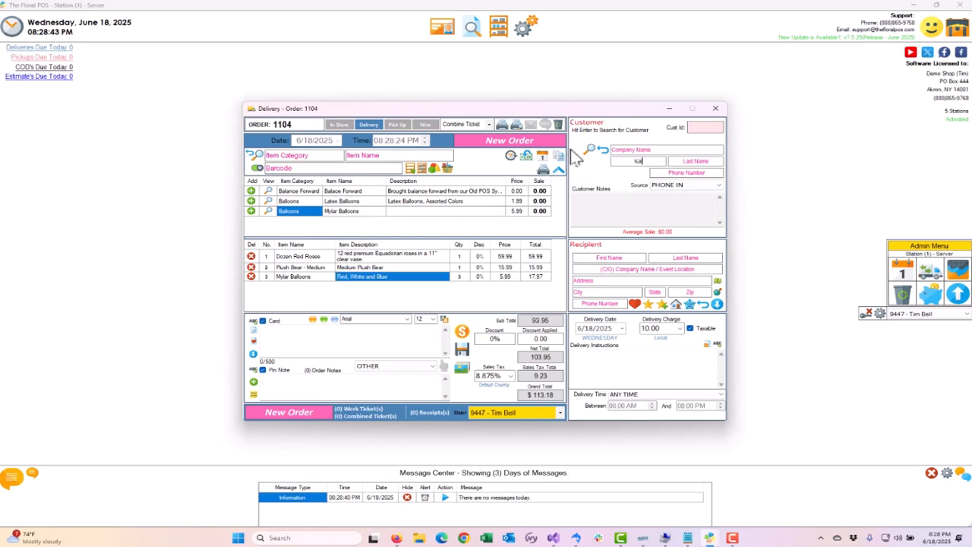
{"action": "type", "text": "t"}
{"action": "key", "text": "Tab"}
{"action": "key", "text": "Caps_Lock"}
{"action": "type", "text": "BE"}
{"action": "key", "text": "Caps_Lock"}
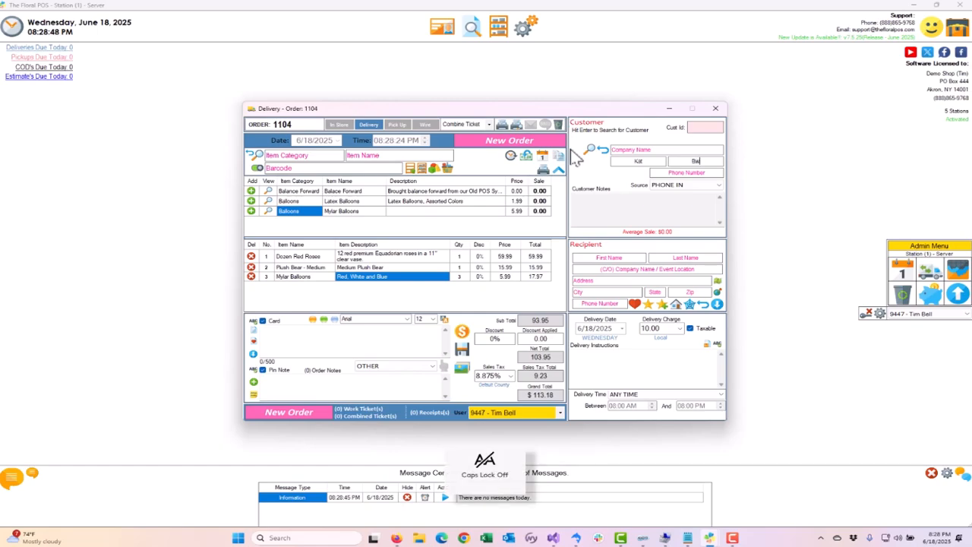
{"action": "key", "text": "Return"}
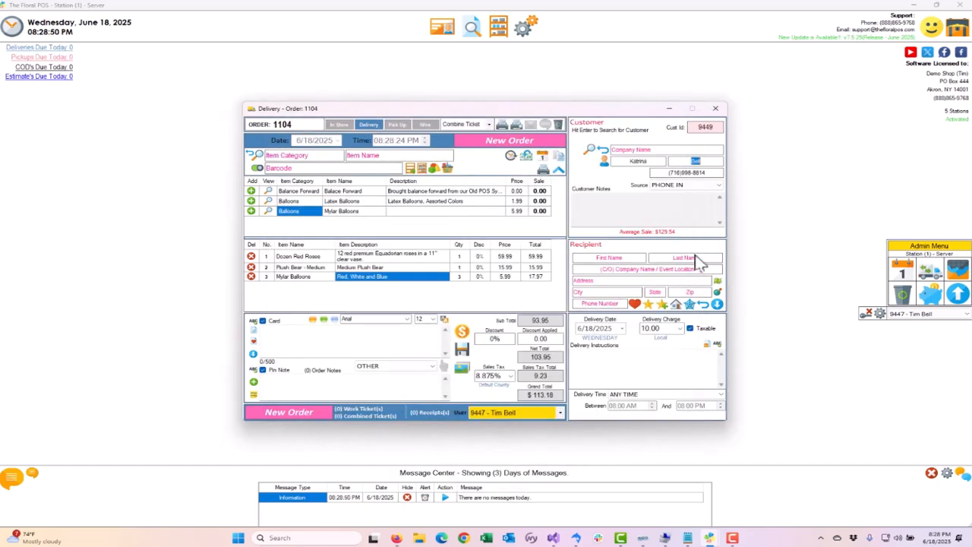
Fill in the delivery recipient from the customer's saved recipients, choosing the second one at the West Seneca address
{"action": "left_click", "coordinate": [635, 304]}
{"action": "left_click", "coordinate": [377, 326]}
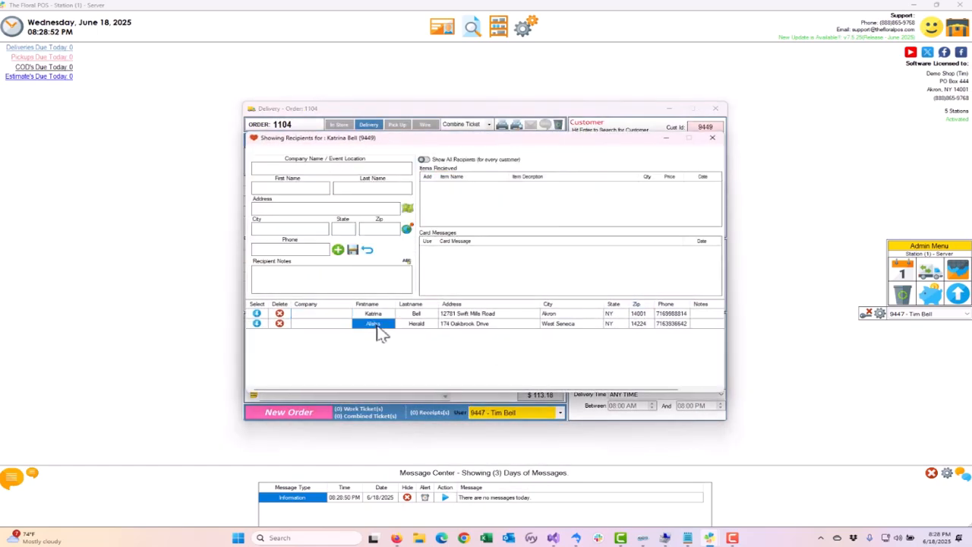
{"action": "left_click", "coordinate": [256, 324]}
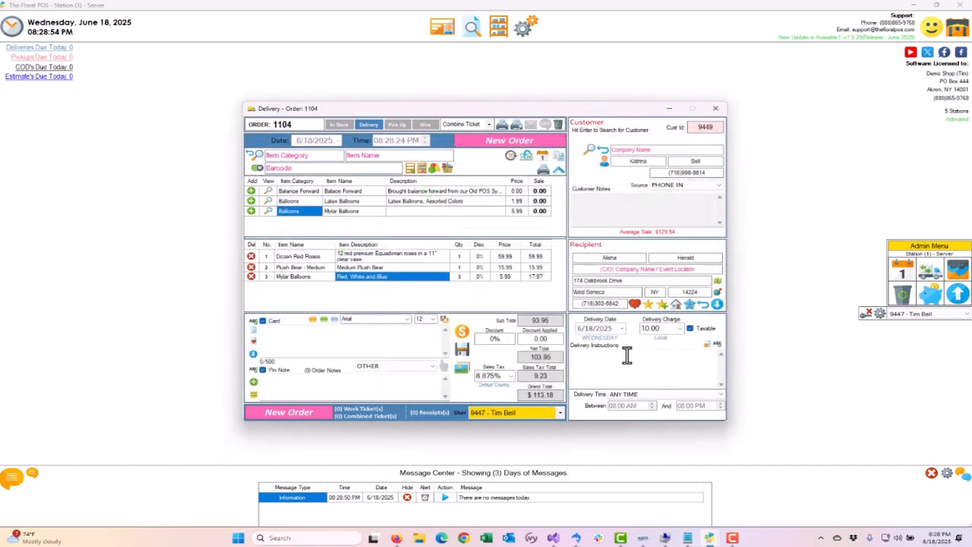
Add a 50.00 cash payment to the delivery order, with receipt printing and emailing plus work ticket and combined printing turned off
{"action": "left_click", "coordinate": [345, 351]}
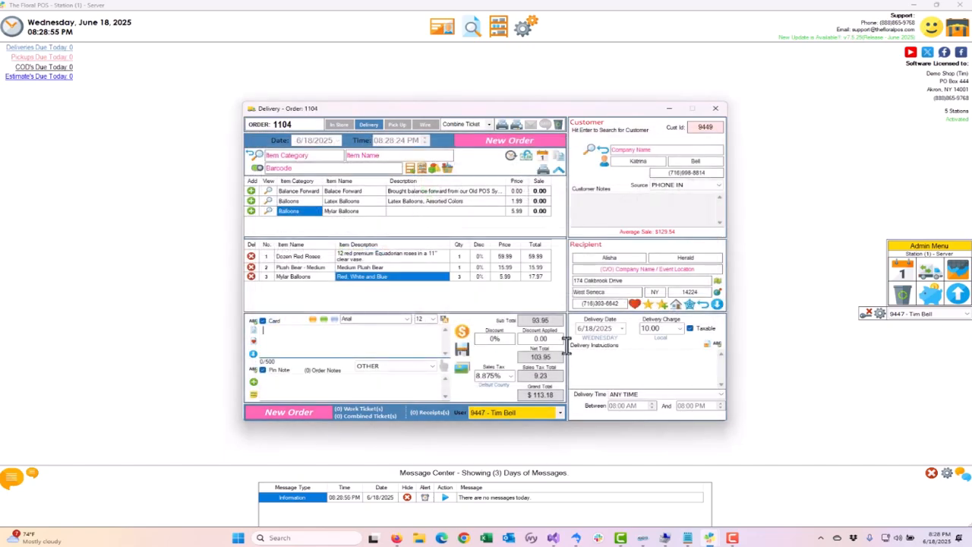
{"action": "left_click", "coordinate": [465, 342]}
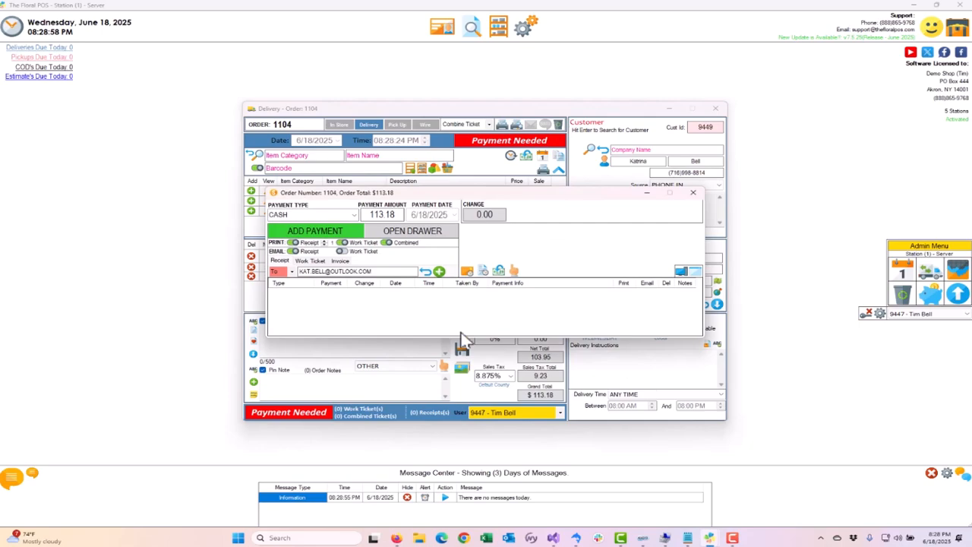
{"action": "left_click", "coordinate": [294, 243]}
{"action": "left_click", "coordinate": [294, 251]}
{"action": "left_click", "coordinate": [342, 243]}
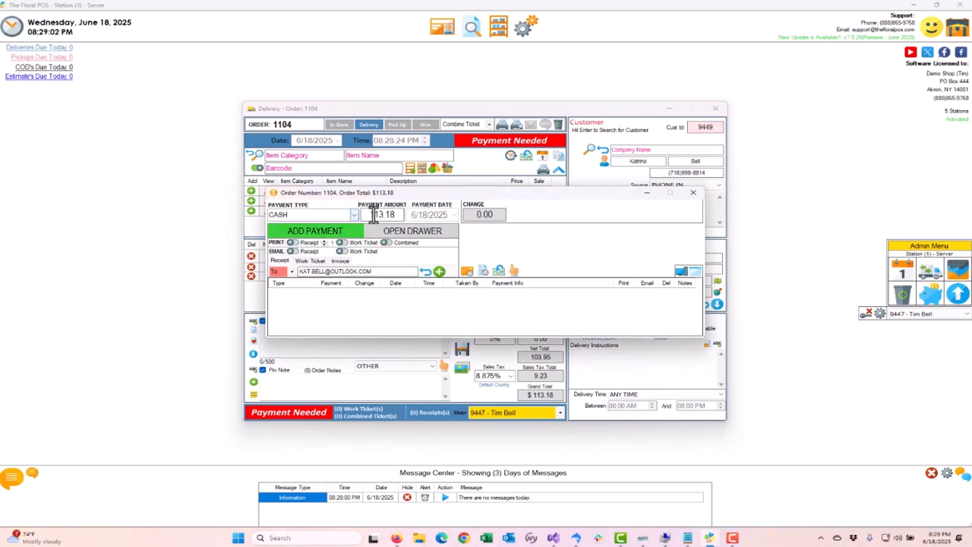
{"action": "left_click", "coordinate": [396, 215]}
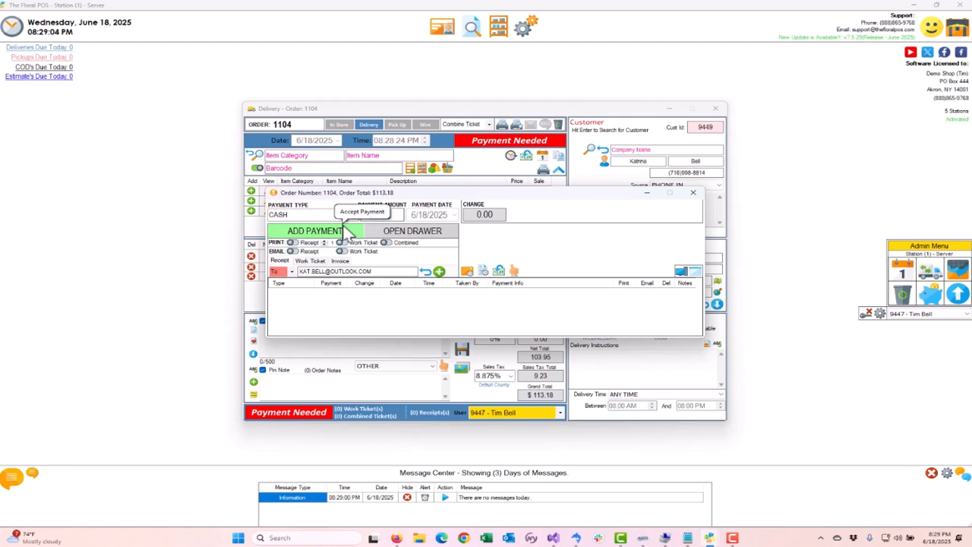
{"action": "left_click", "coordinate": [348, 231]}
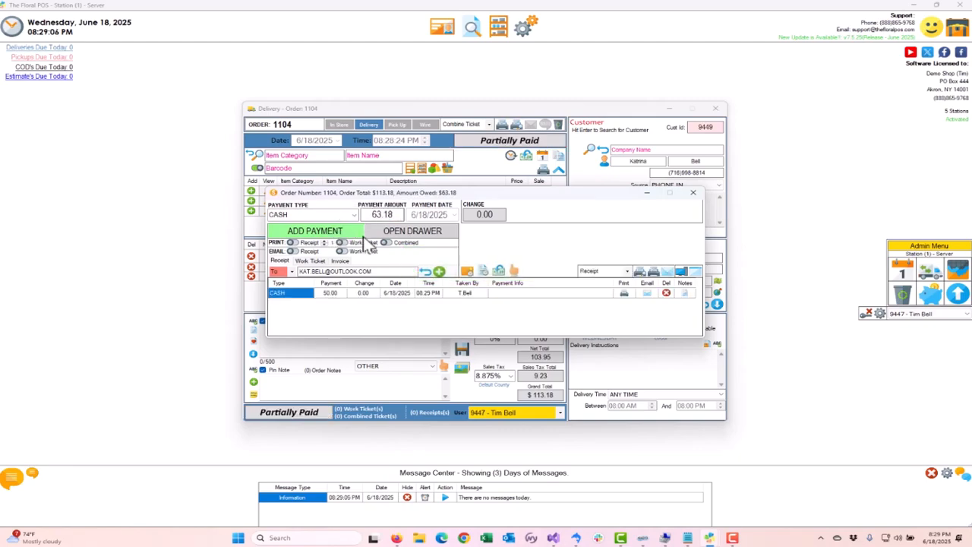
Pay the remaining 63.18 of the delivery order by credit card, entering the approval code
{"action": "left_click", "coordinate": [356, 216]}
{"action": "left_click", "coordinate": [313, 234]}
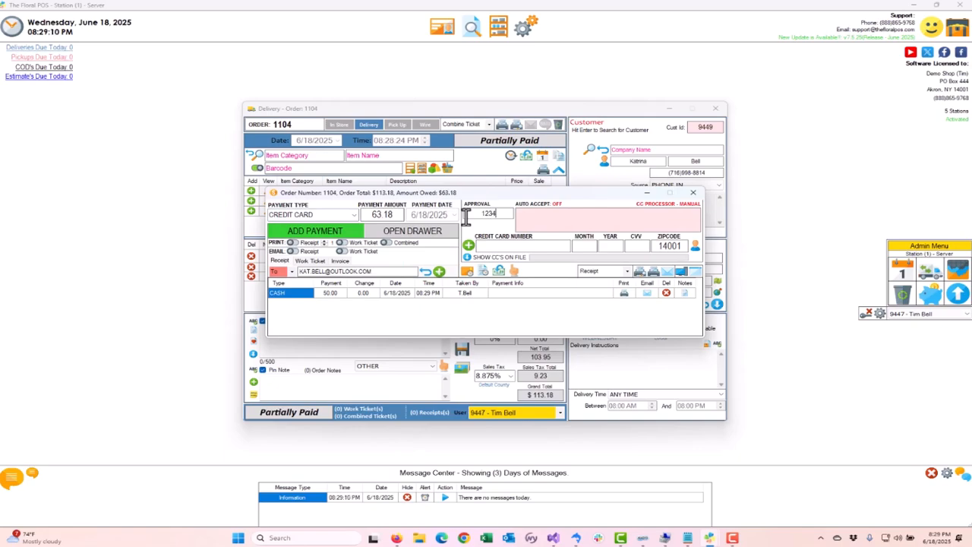
{"action": "left_click", "coordinate": [328, 234]}
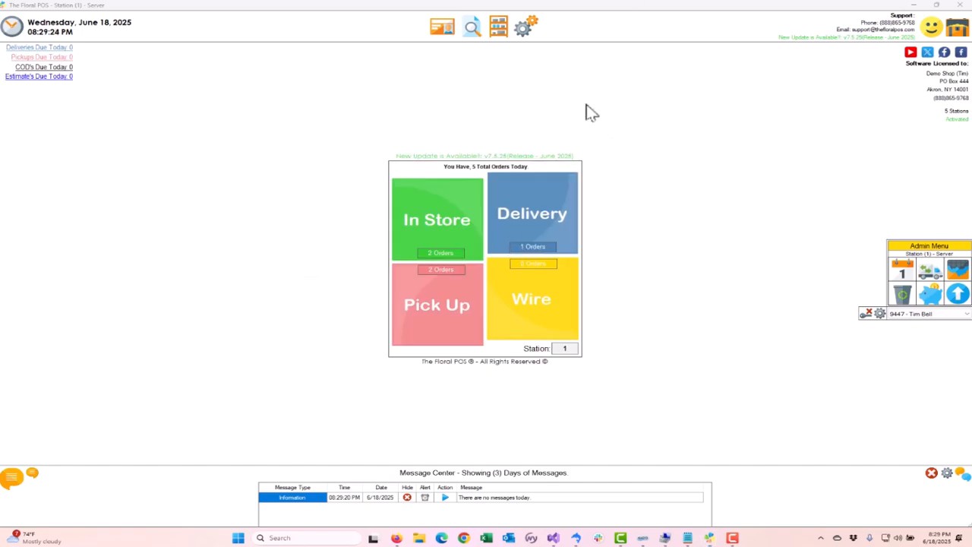
Switch to QuickBooks Online and review the delivery order's imported sales receipt, including its line items, tax and statement message, then save and close it
{"action": "left_click", "coordinate": [398, 536]}
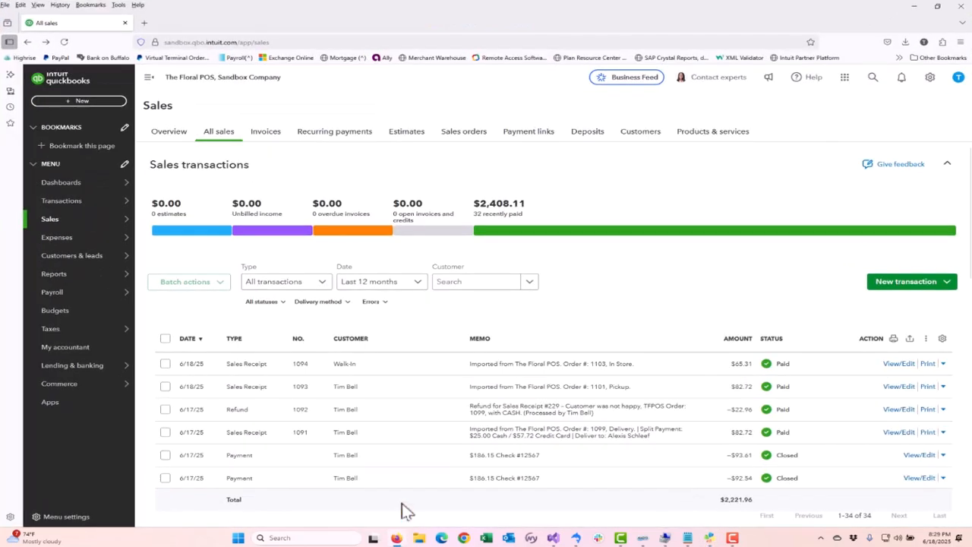
{"action": "mouse_move", "coordinate": [104, 227]}
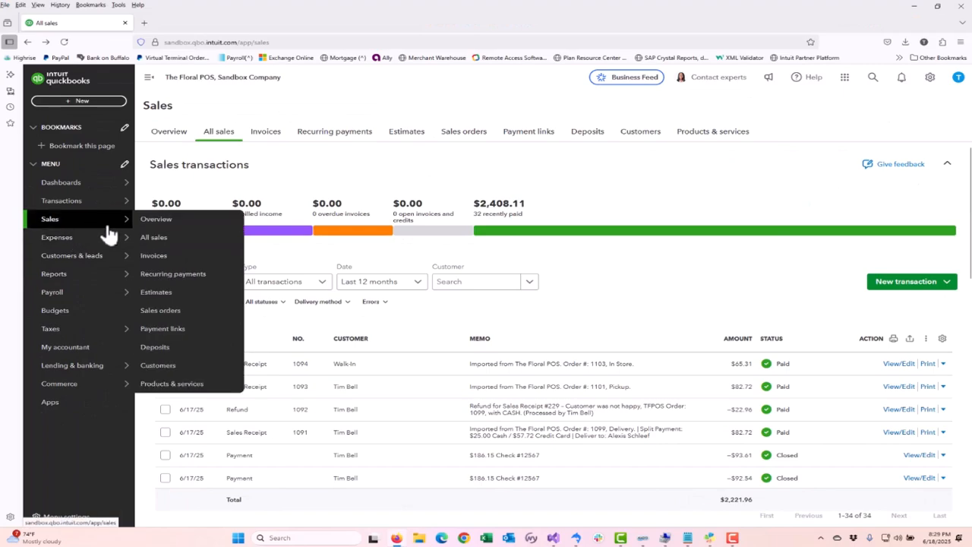
{"action": "left_click", "coordinate": [152, 238]}
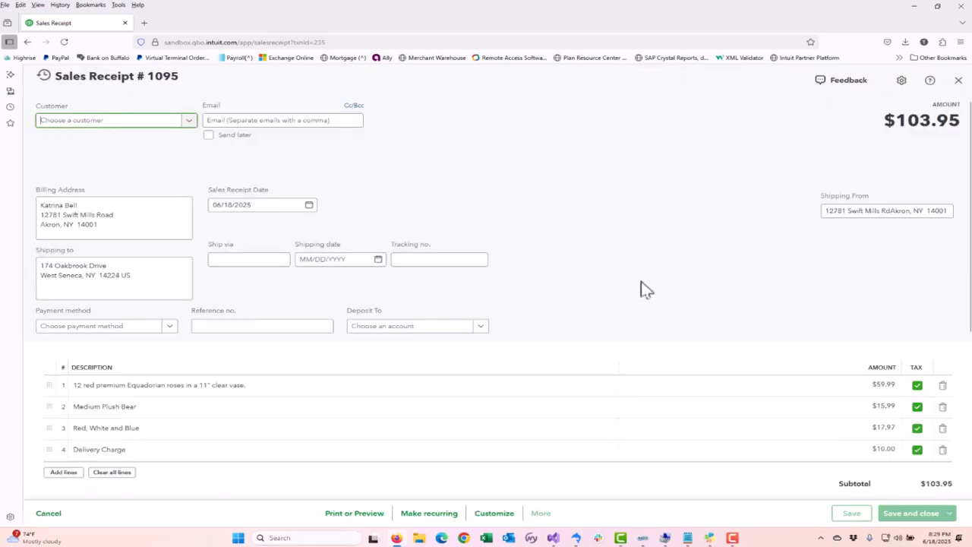
{"action": "scroll", "coordinate": [490, 357], "scroll_direction": "down", "scroll_amount": 2}
{"action": "left_click", "coordinate": [490, 357]}
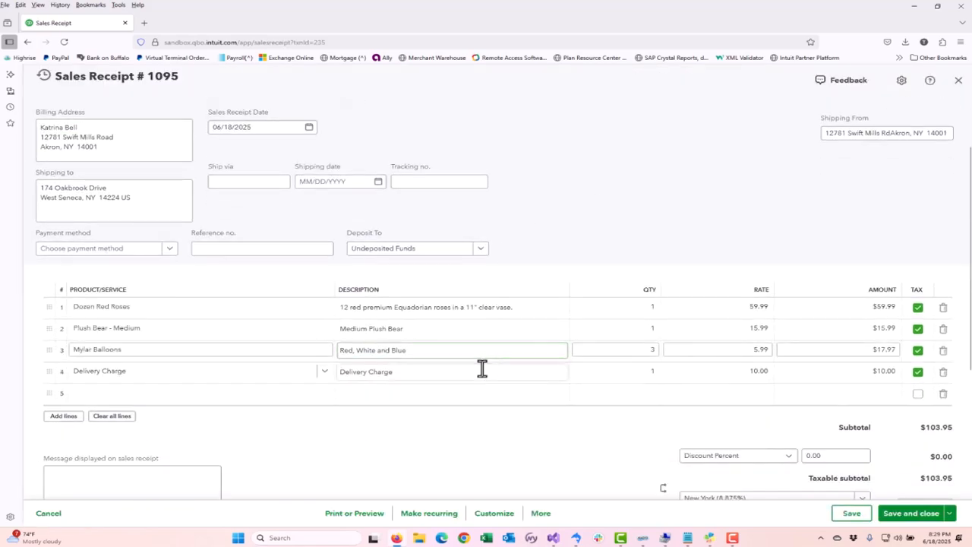
{"action": "scroll", "coordinate": [486, 380], "scroll_direction": "down", "scroll_amount": 3}
{"action": "scroll", "coordinate": [490, 382], "scroll_direction": "down", "scroll_amount": 2}
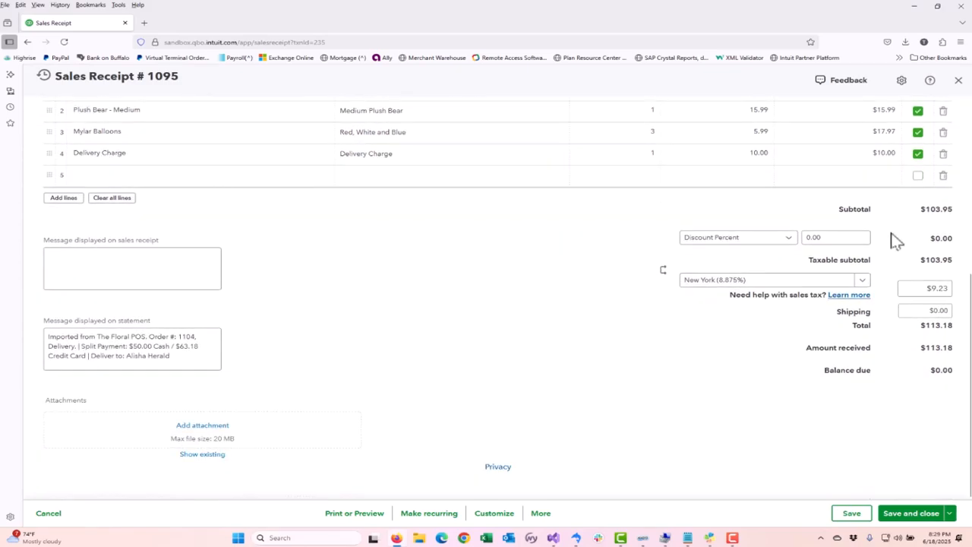
{"action": "left_click", "coordinate": [910, 514]}
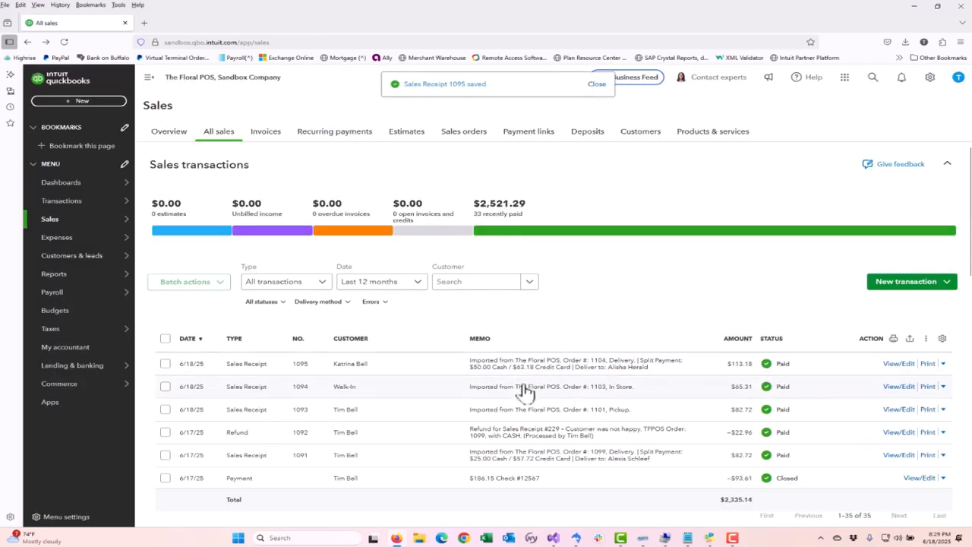
Switch back to The Floral POS and record a 50.00 paid out with the description "Pizza Party"
{"action": "left_click", "coordinate": [914, 5]}
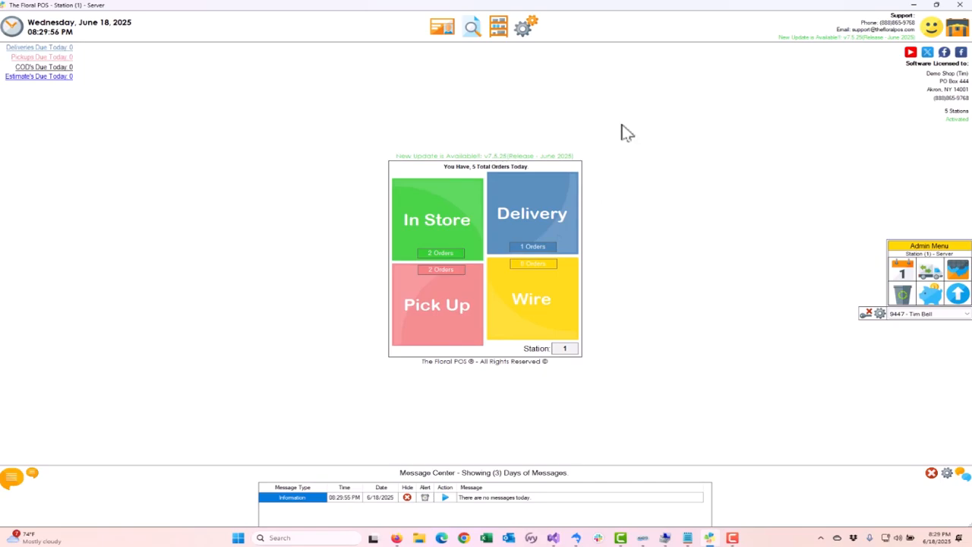
{"action": "left_click", "coordinate": [526, 34]}
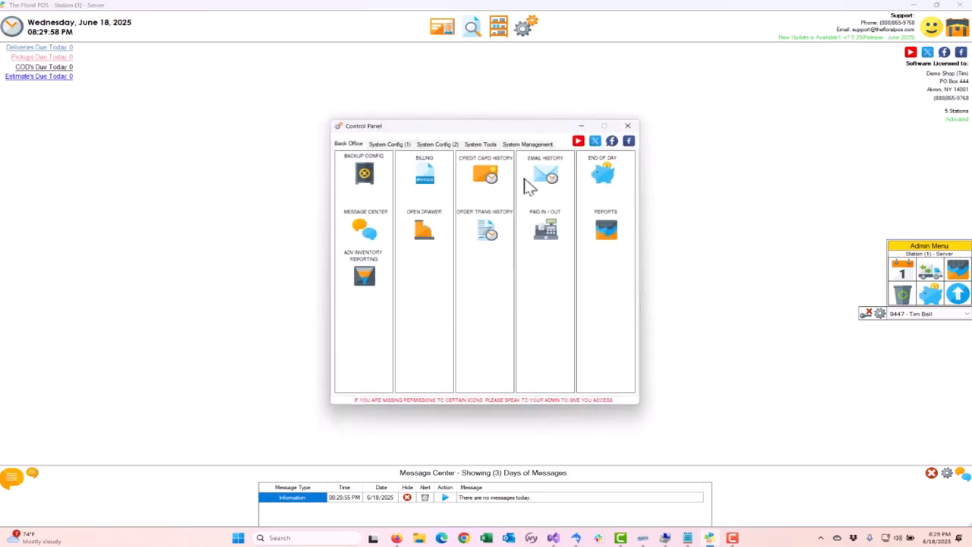
{"action": "left_click", "coordinate": [544, 232]}
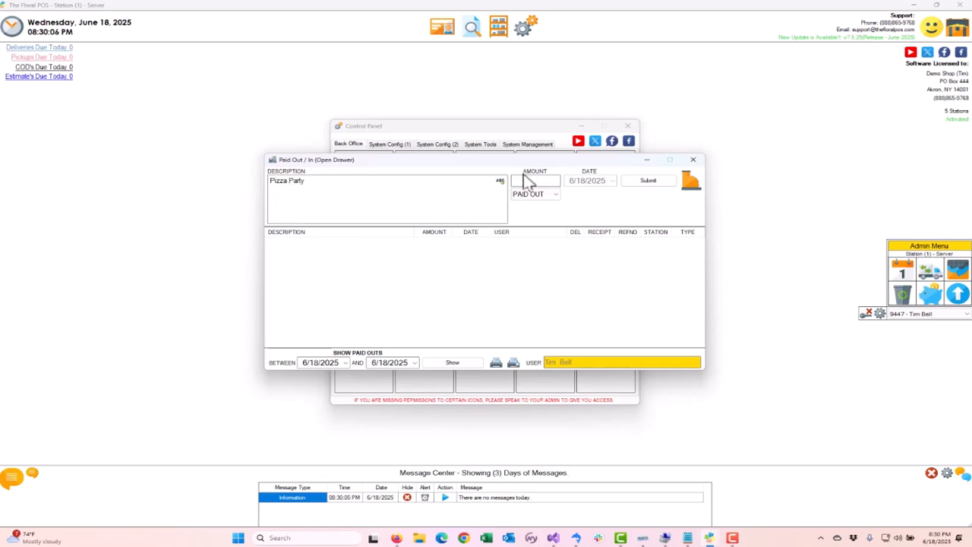
{"action": "left_click", "coordinate": [650, 182]}
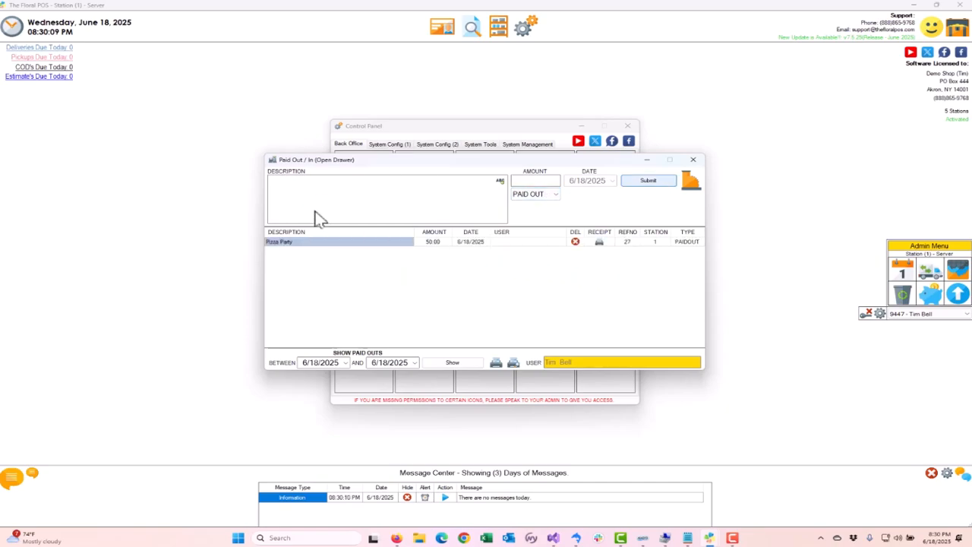
{"action": "left_click", "coordinate": [452, 258]}
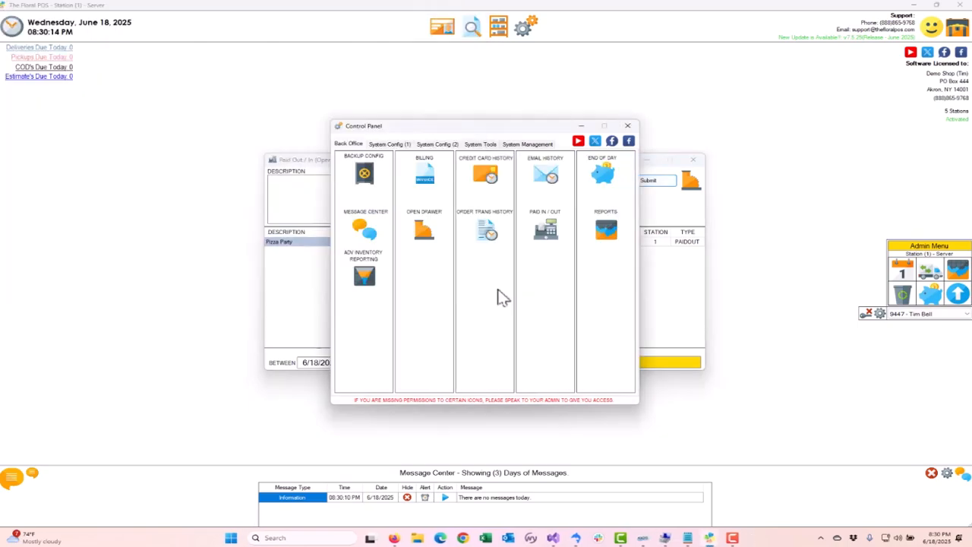
{"action": "left_click", "coordinate": [604, 128]}
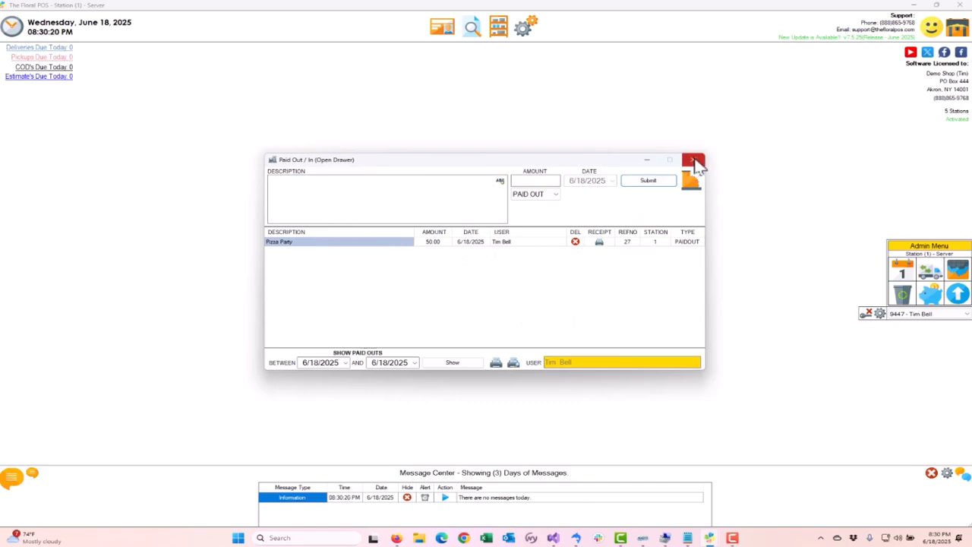
Record a paid in of 15 with the description "Pizza Change", without saving the receipt as a PDF
{"action": "left_click", "coordinate": [402, 197]}
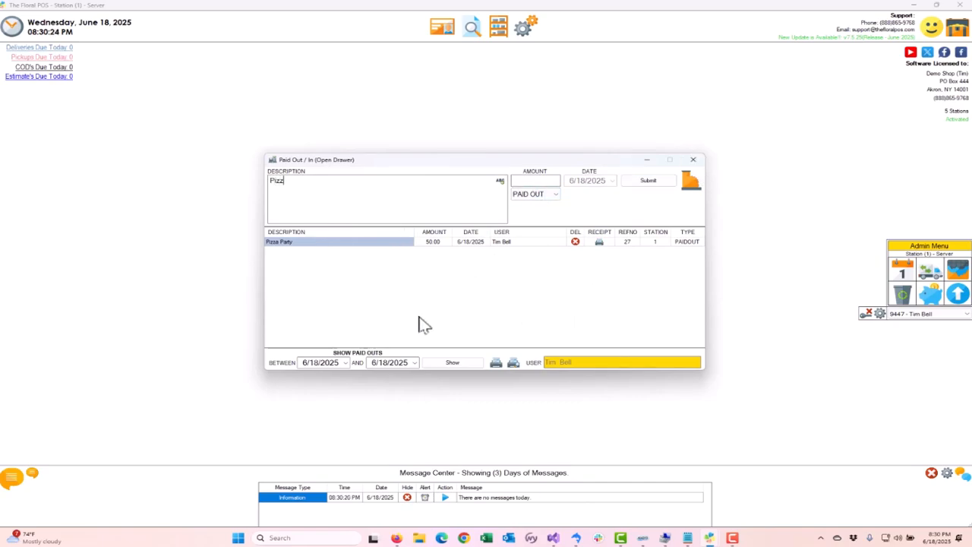
{"action": "left_click", "coordinate": [517, 180]}
{"action": "type", "text": "15"}
{"action": "left_click", "coordinate": [555, 194]}
{"action": "left_click", "coordinate": [541, 204]}
{"action": "left_click", "coordinate": [648, 180]}
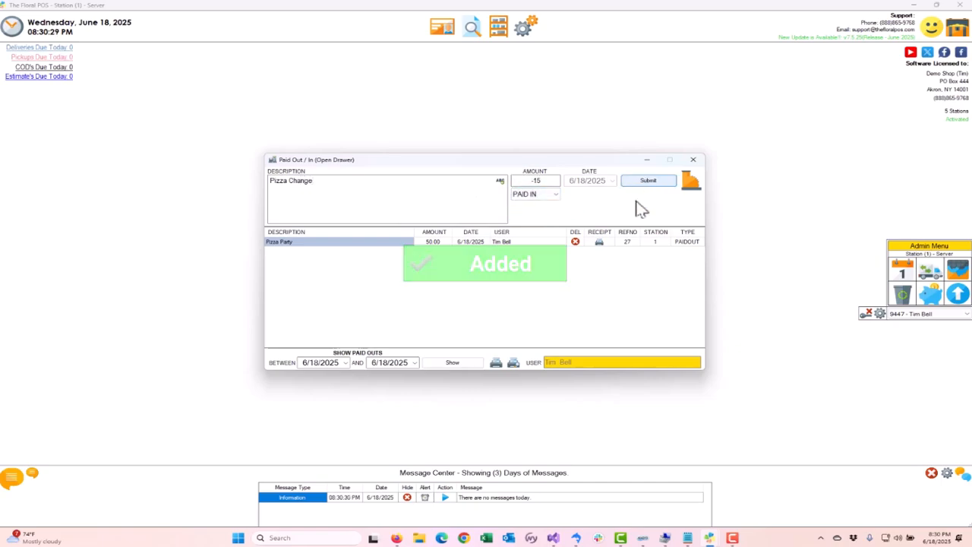
{"action": "left_click", "coordinate": [599, 251]}
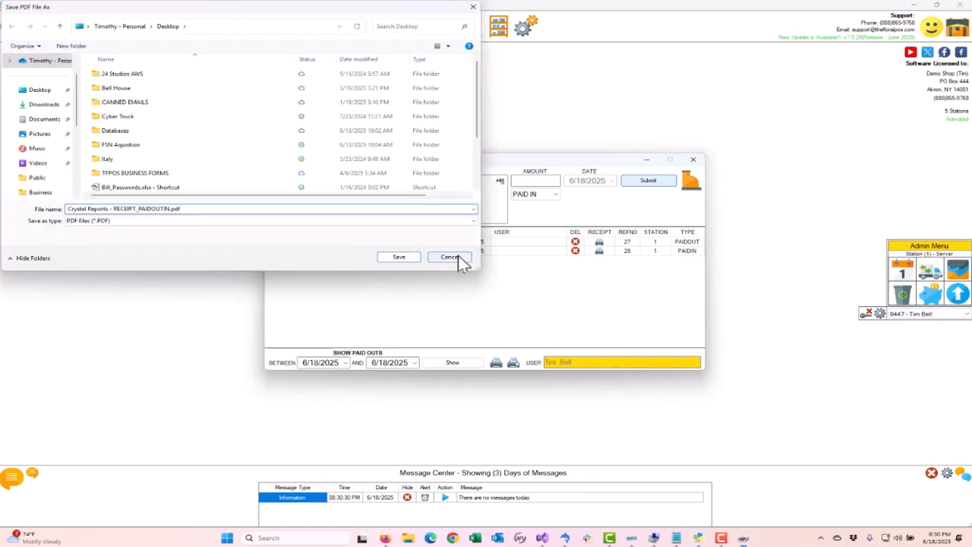
{"action": "left_click", "coordinate": [455, 256]}
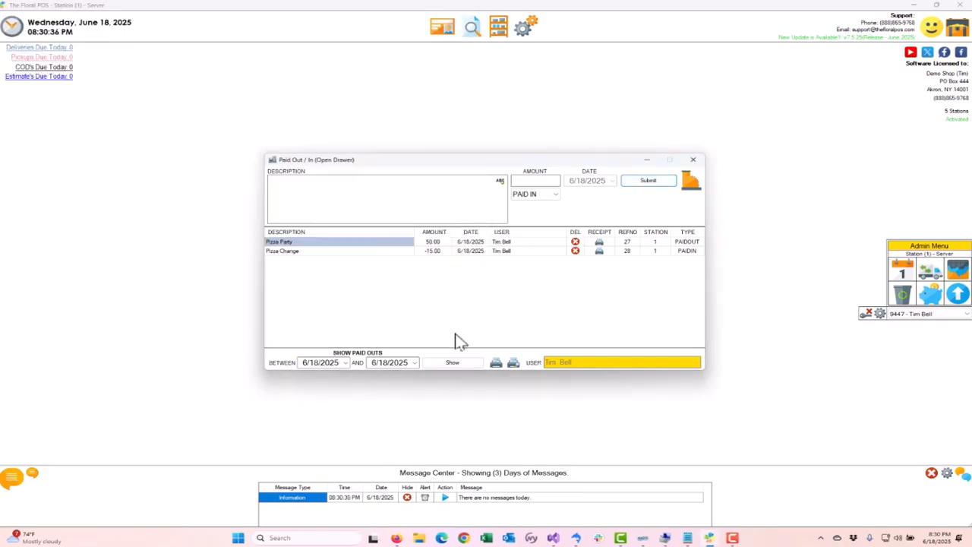
{"action": "left_click", "coordinate": [693, 160]}
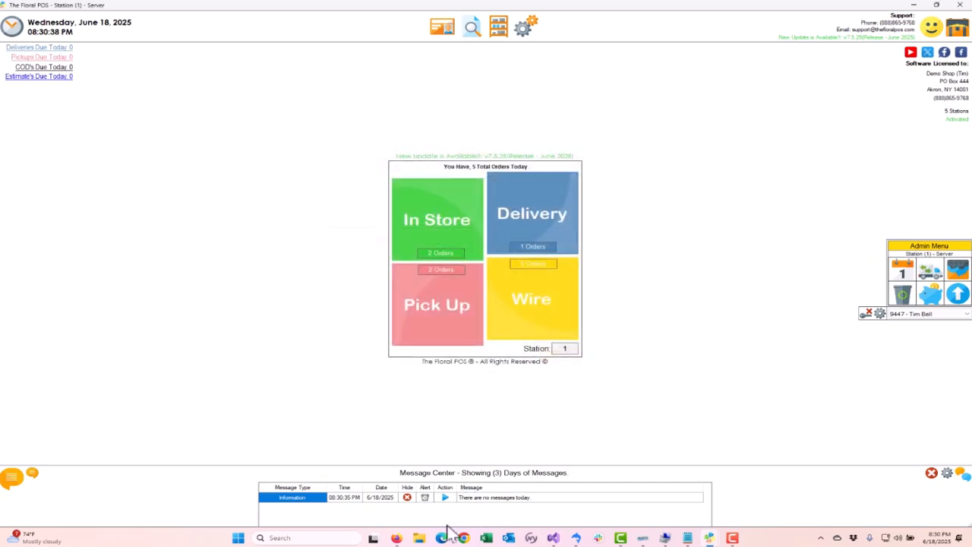
Switch to QuickBooks Online and open the Cash Drawer account's register from the chart of accounts
{"action": "left_click", "coordinate": [397, 538]}
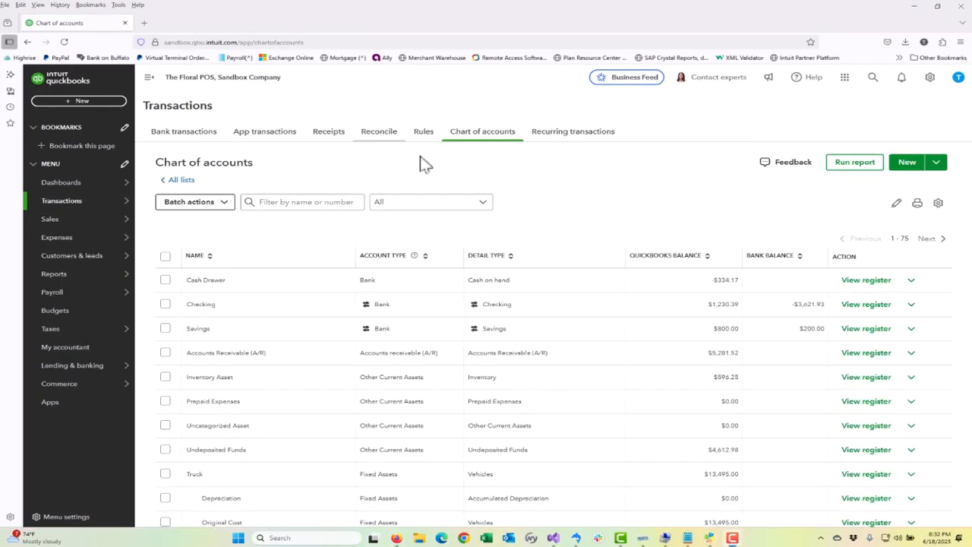
{"action": "mouse_move", "coordinate": [82, 209]}
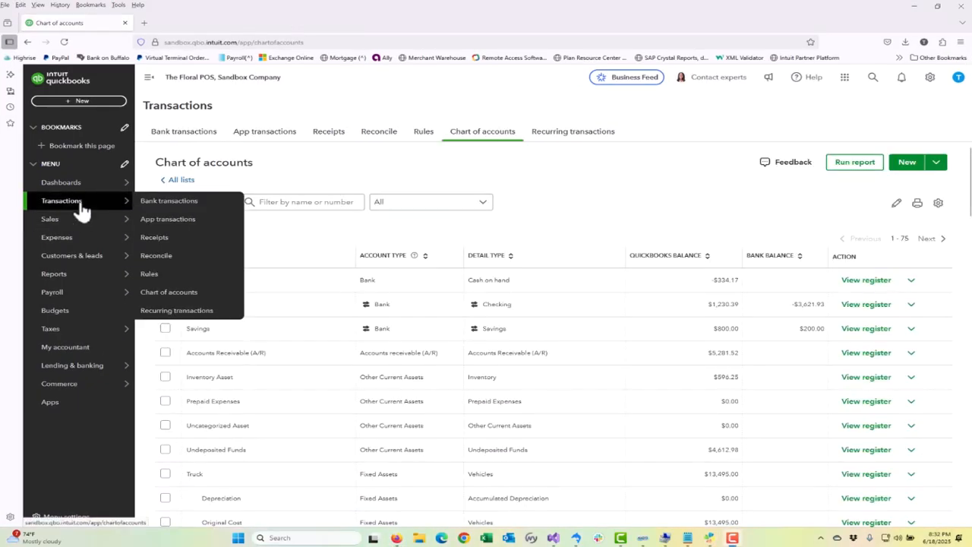
{"action": "left_click", "coordinate": [138, 201]}
{"action": "left_click", "coordinate": [158, 293]}
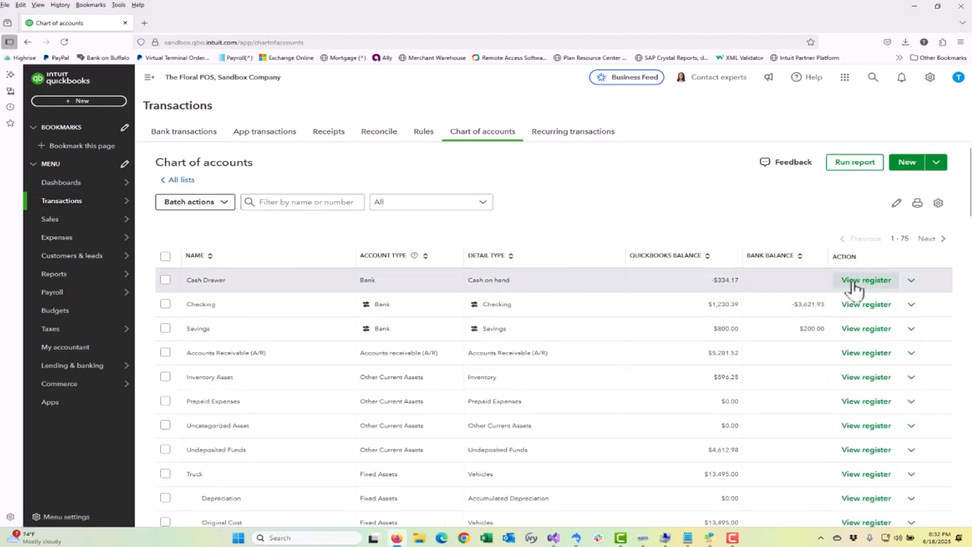
{"action": "left_click", "coordinate": [855, 282]}
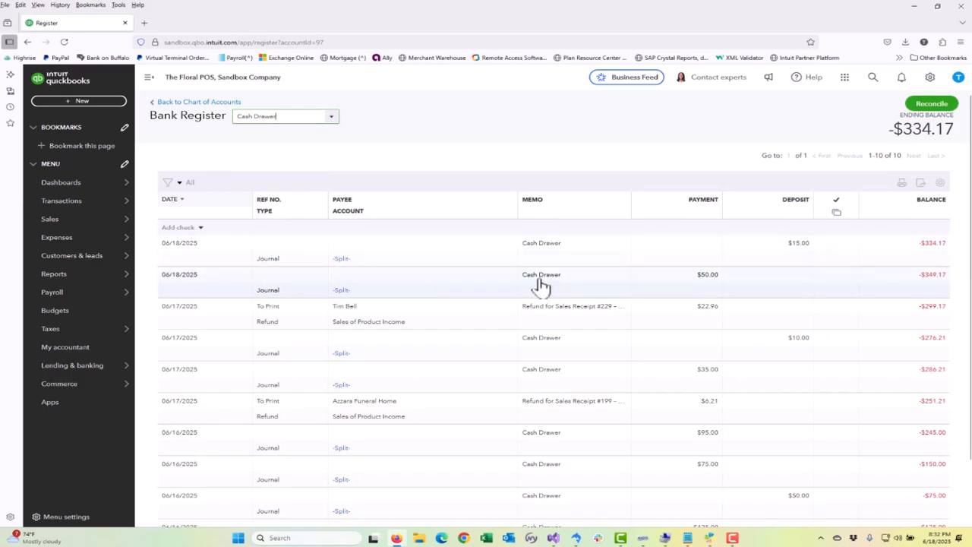
Examine the journal entries behind the $15.00 deposit and the $50.00 payment in the Cash Drawer register
{"action": "left_click", "coordinate": [708, 281]}
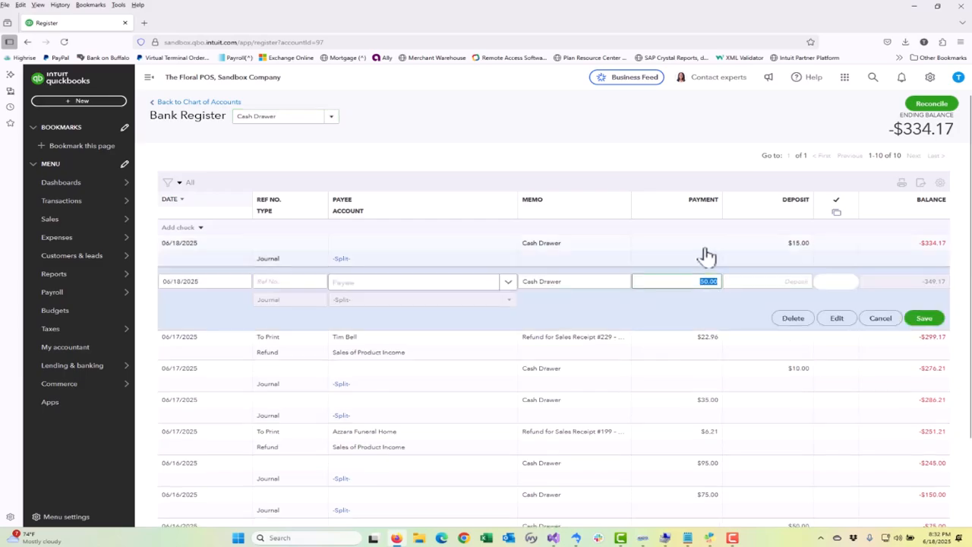
{"action": "left_click", "coordinate": [707, 250]}
{"action": "left_click", "coordinate": [837, 286]}
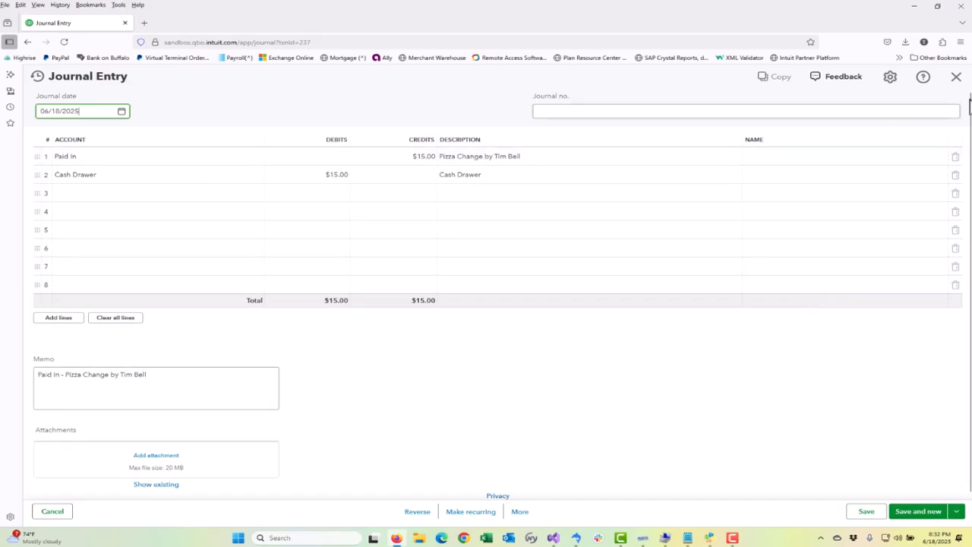
{"action": "left_click", "coordinate": [958, 78]}
{"action": "left_click", "coordinate": [554, 278]}
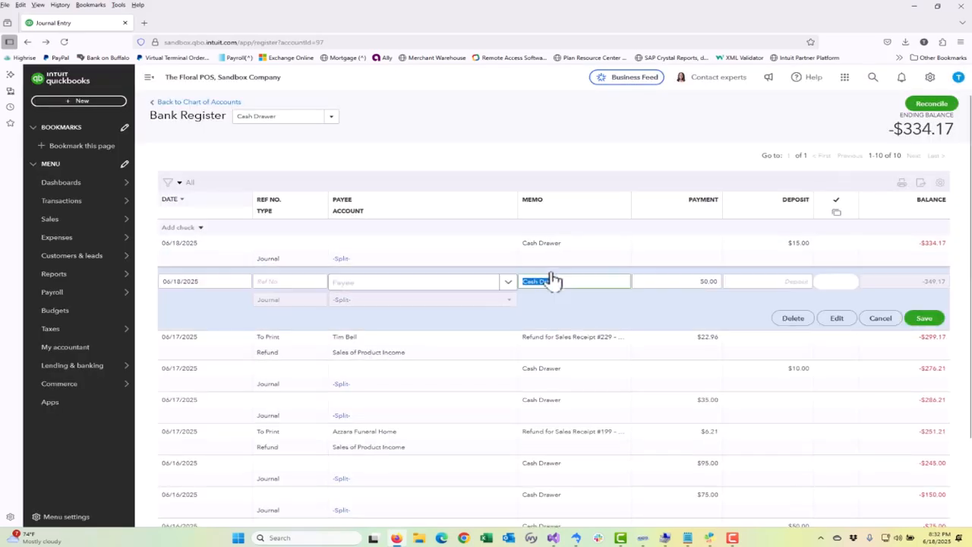
{"action": "left_click", "coordinate": [837, 319]}
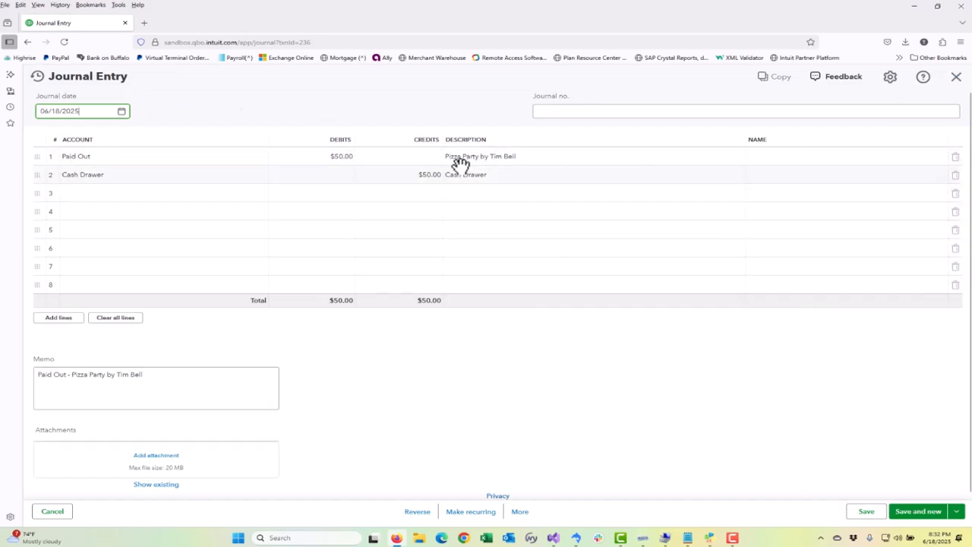
{"action": "left_click", "coordinate": [957, 77]}
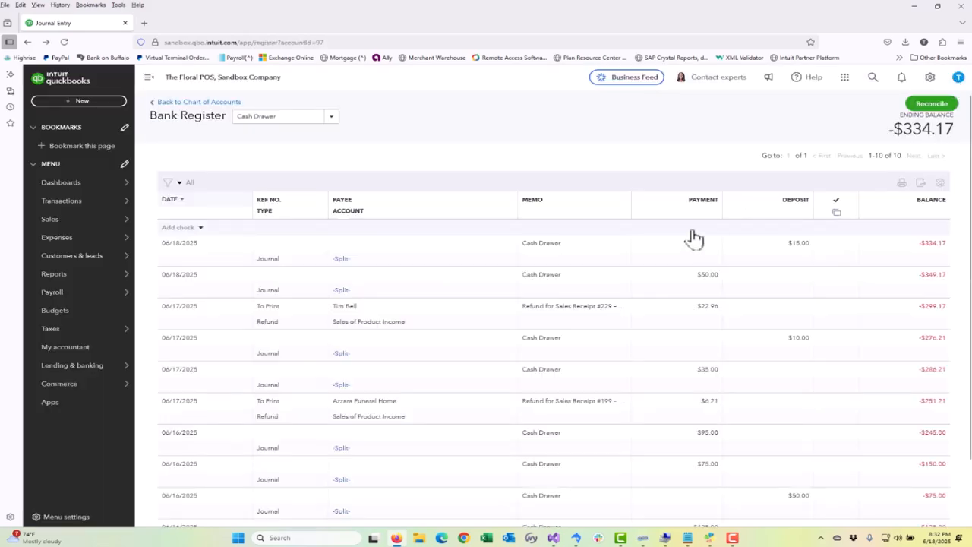
Go back to the list of all sales transactions
{"action": "mouse_move", "coordinate": [57, 218]}
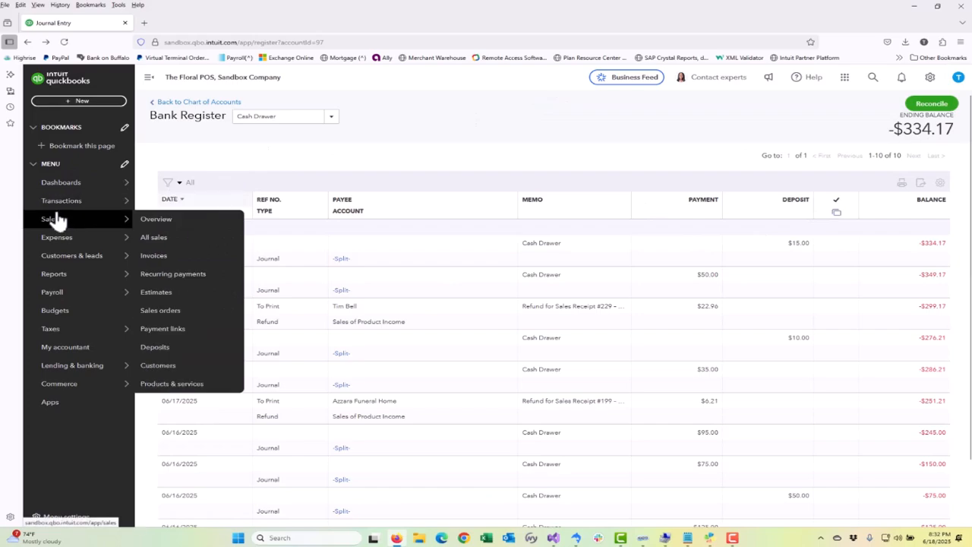
{"action": "left_click", "coordinate": [148, 240]}
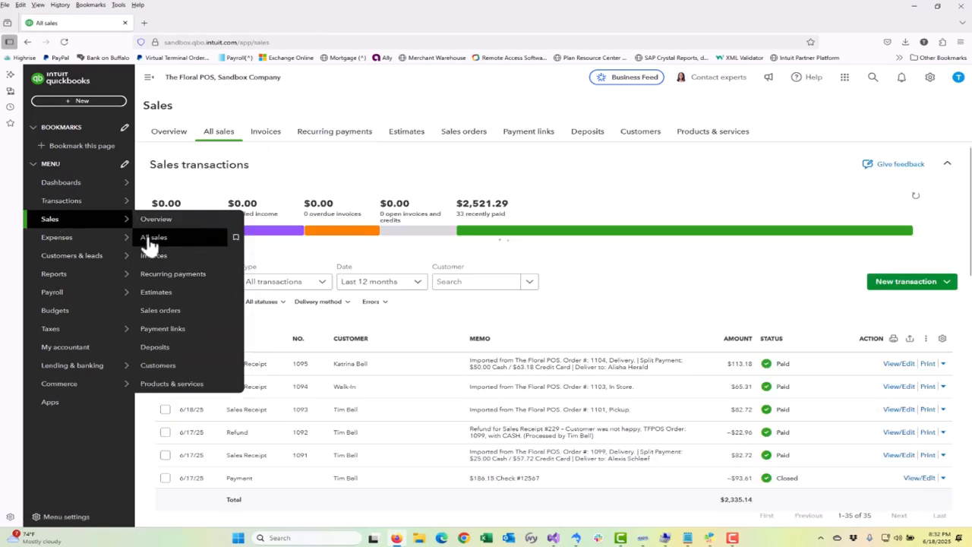
Switch to The Floral POS and start a delivery order for one Red Rose Trio, assigning the existing customer
{"action": "left_click", "coordinate": [914, 5]}
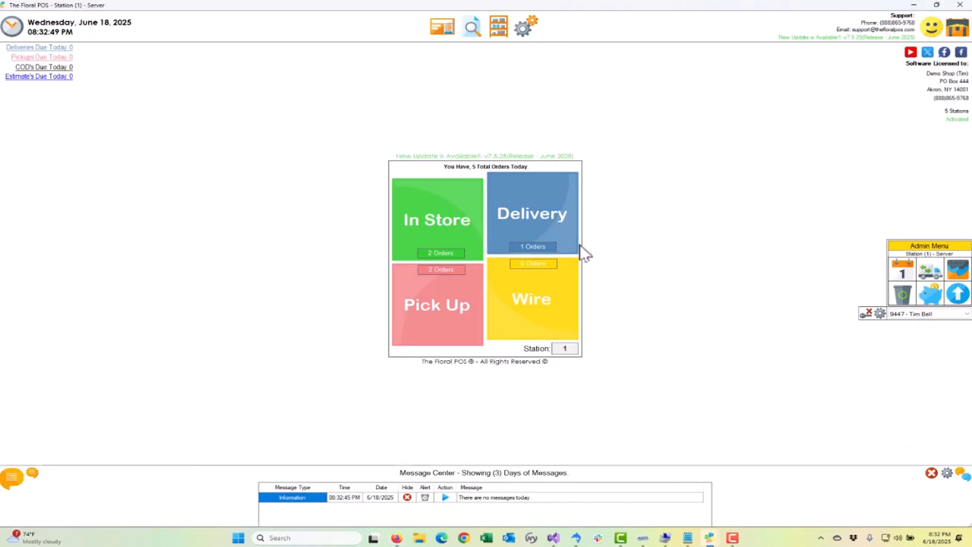
{"action": "left_click", "coordinate": [528, 213]}
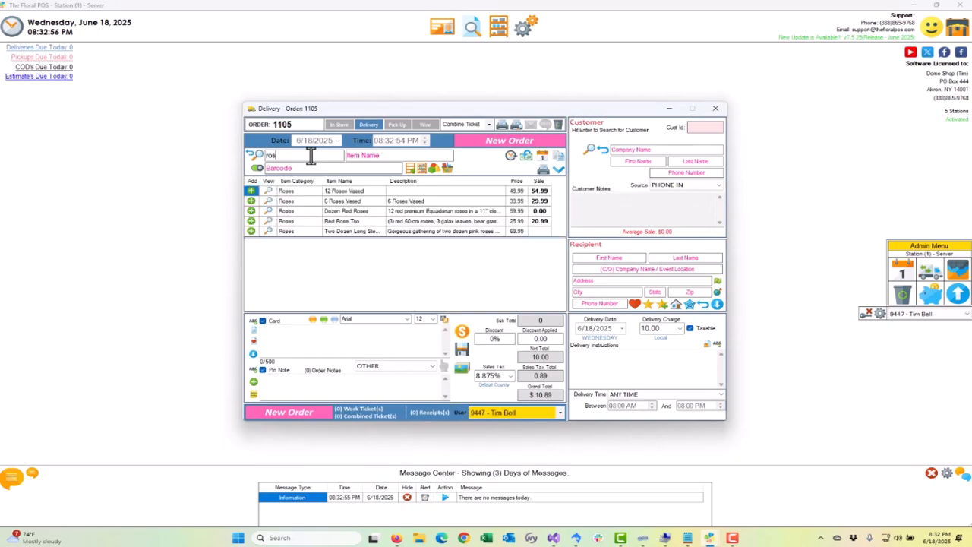
{"action": "double_click", "coordinate": [286, 221]}
{"action": "left_click", "coordinate": [639, 163]}
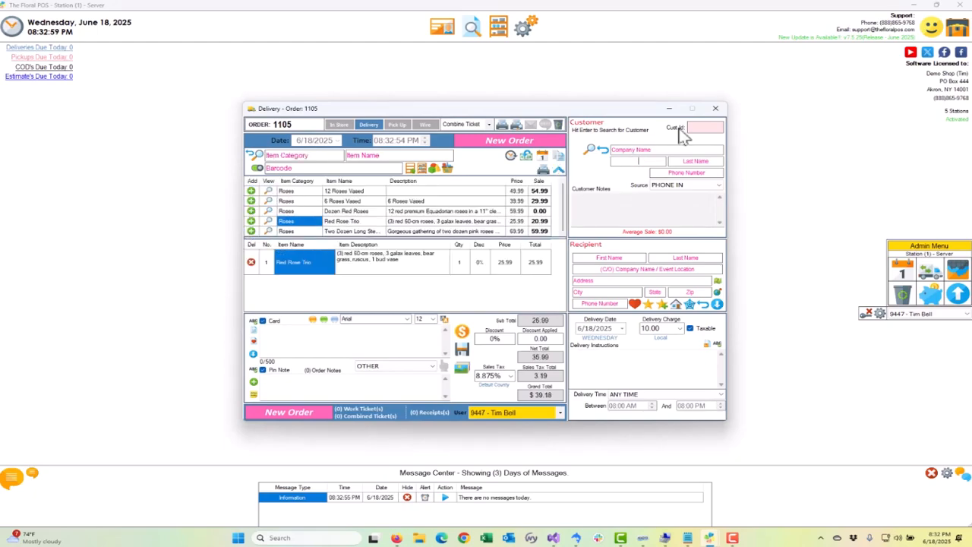
{"action": "type", "text": "bel"}
{"action": "key", "text": "Return"}
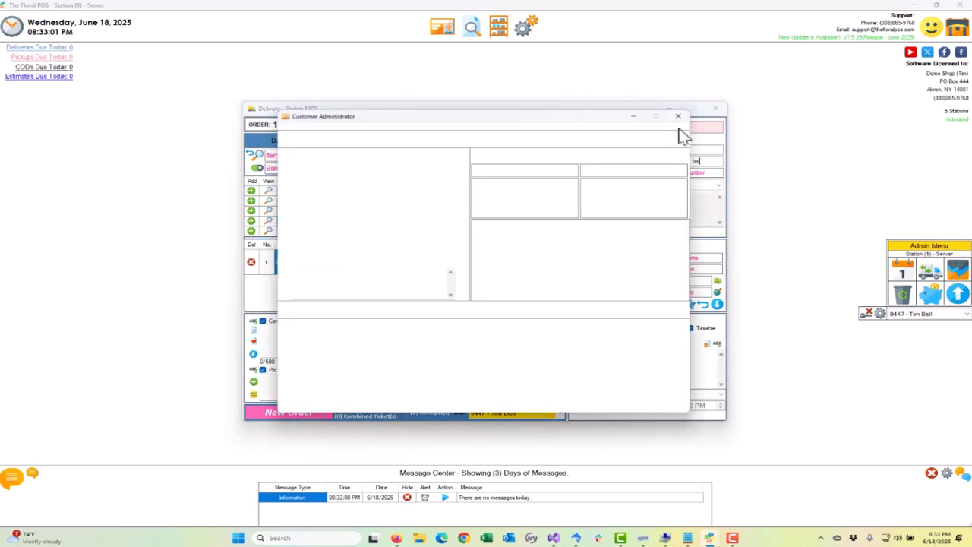
Charge the full 39.18 order total to the customer's house account, with the receipt printout and the invoice e-mail turned off
{"action": "left_click", "coordinate": [463, 333]}
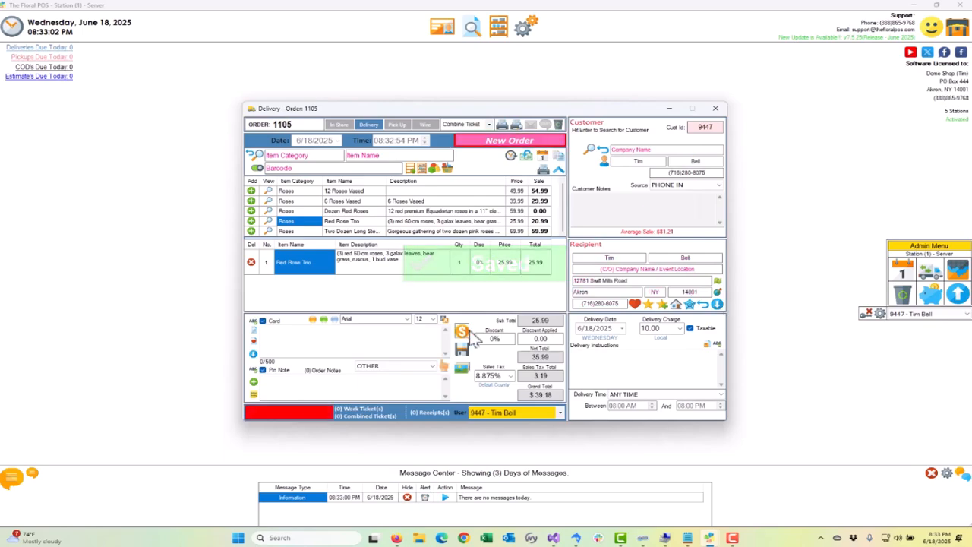
{"action": "left_click", "coordinate": [294, 243]}
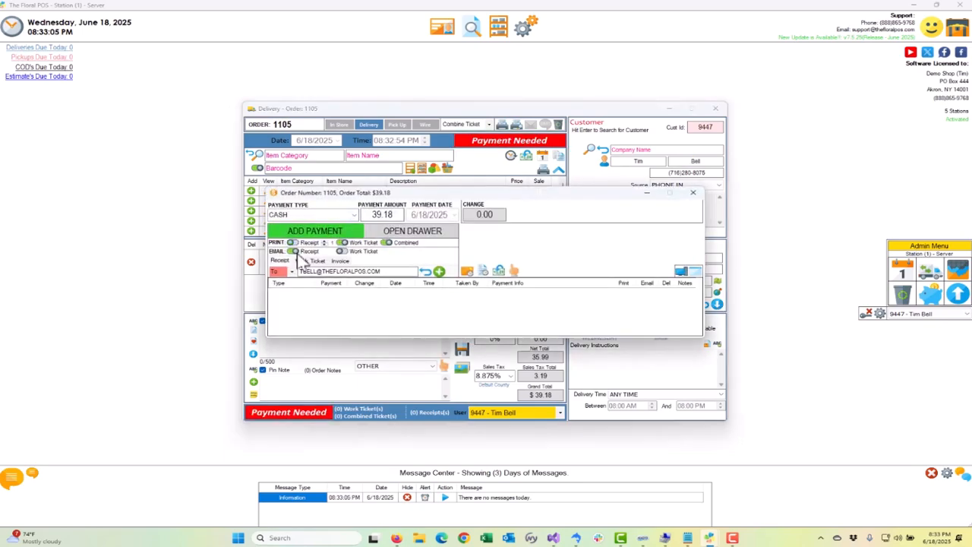
{"action": "left_click", "coordinate": [354, 215]}
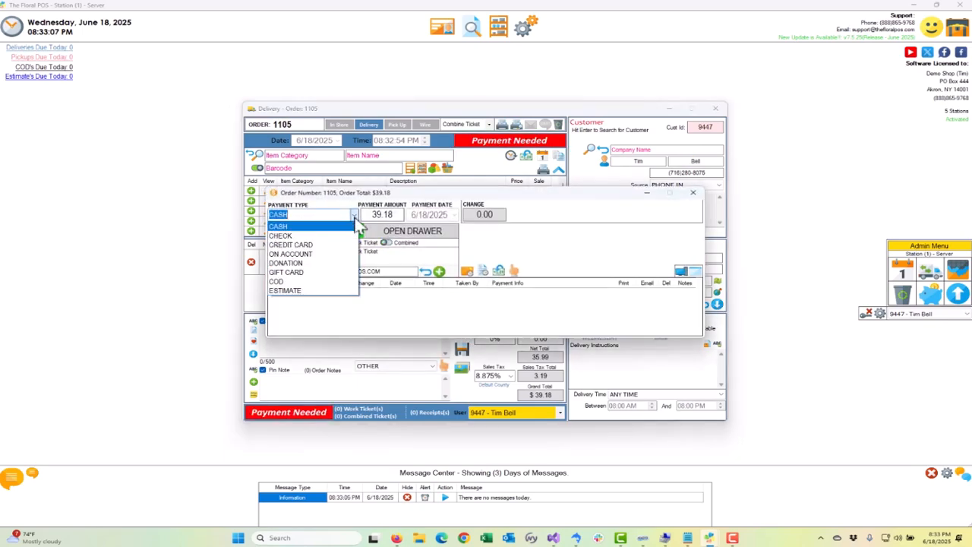
{"action": "left_click", "coordinate": [309, 256]}
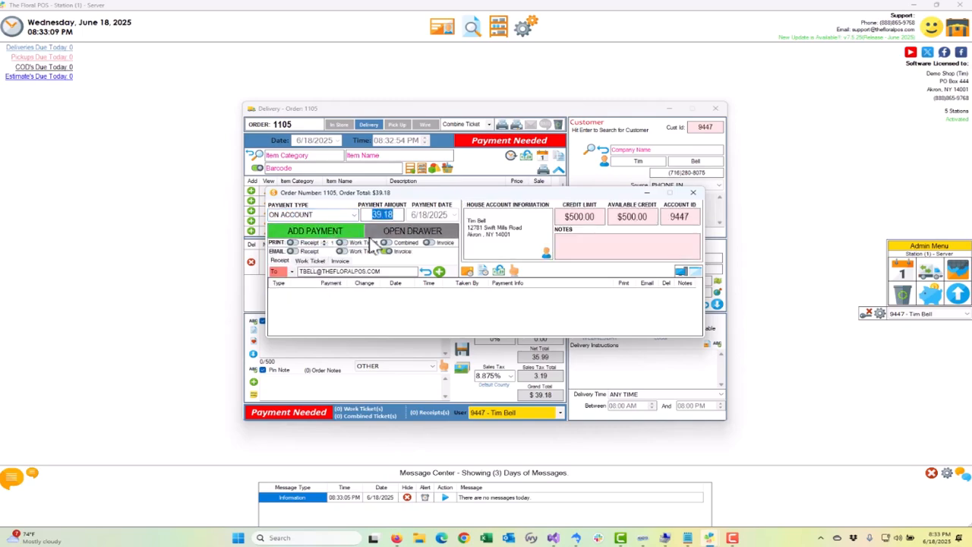
{"action": "left_click", "coordinate": [387, 252]}
{"action": "left_click", "coordinate": [348, 233]}
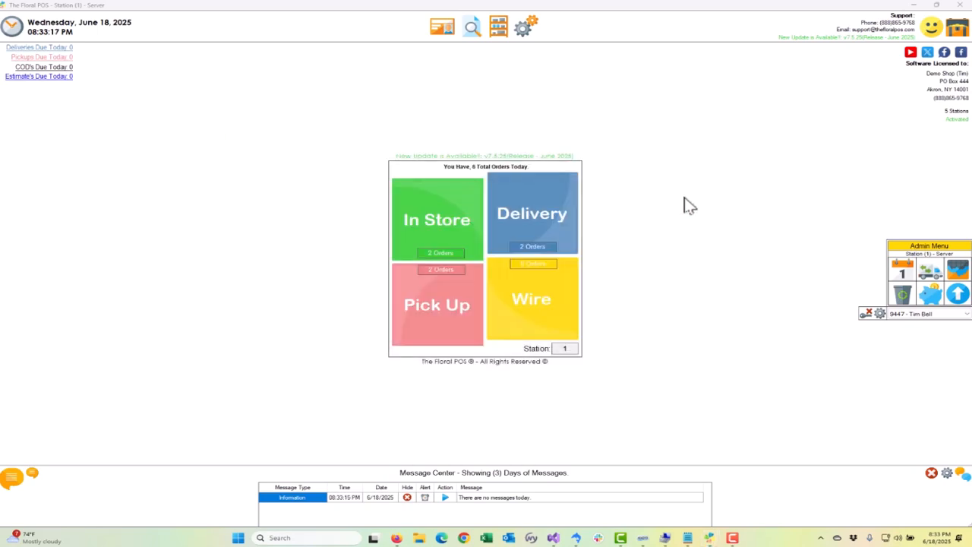
Switch to QuickBooks Online and reload the list of all sales transactions
{"action": "left_click", "coordinate": [394, 540]}
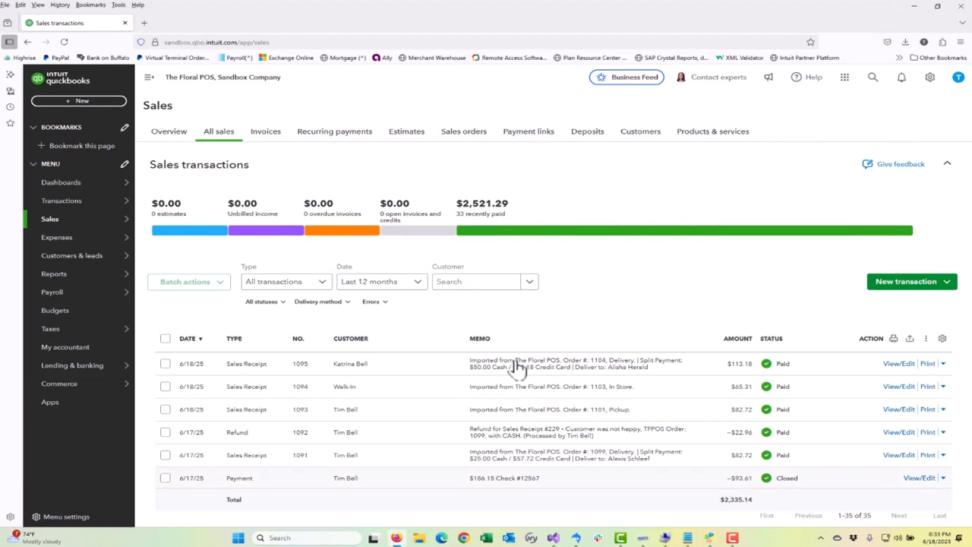
{"action": "left_click", "coordinate": [50, 220]}
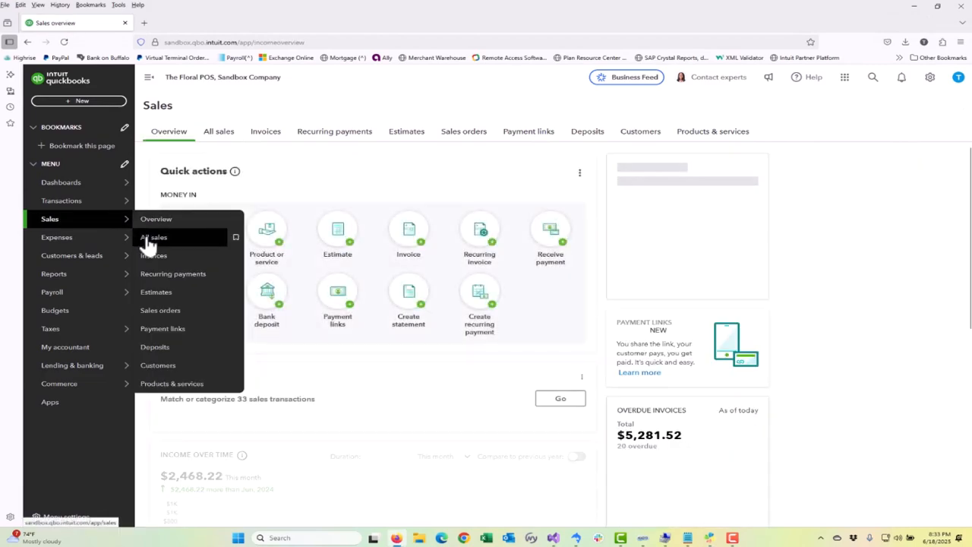
{"action": "left_click", "coordinate": [147, 239]}
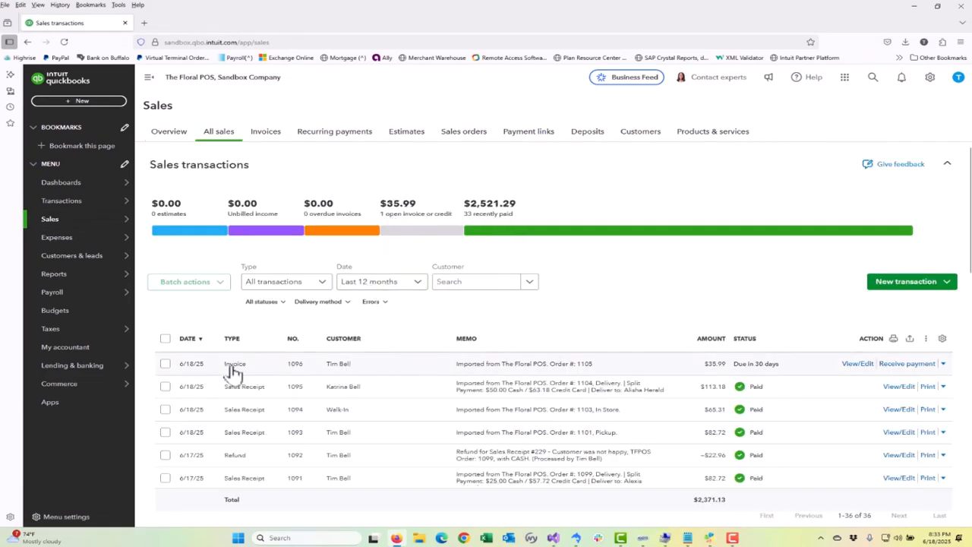
Open the newly imported invoice, review its line items, sales tax and memo, and save and close it
{"action": "left_click", "coordinate": [855, 365]}
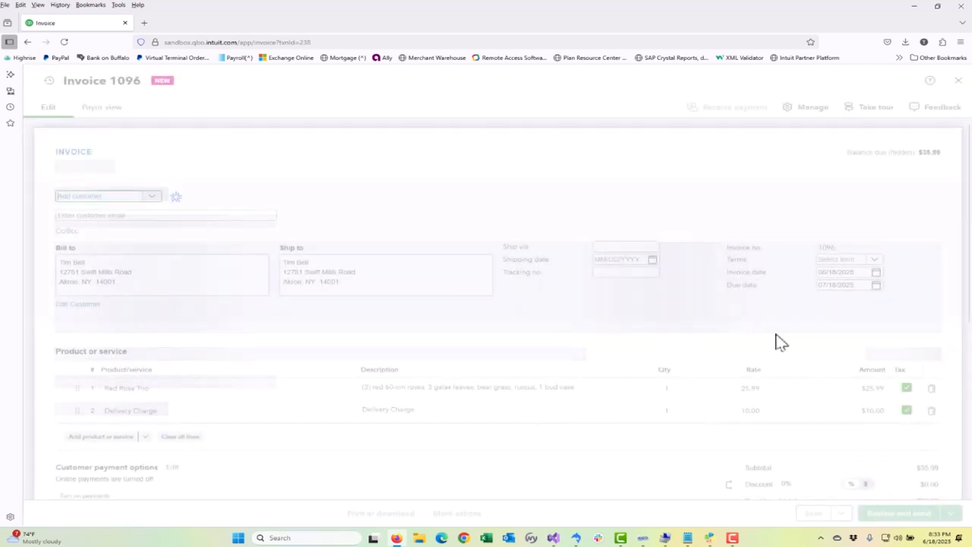
{"action": "scroll", "coordinate": [472, 242], "scroll_direction": "down", "scroll_amount": 3}
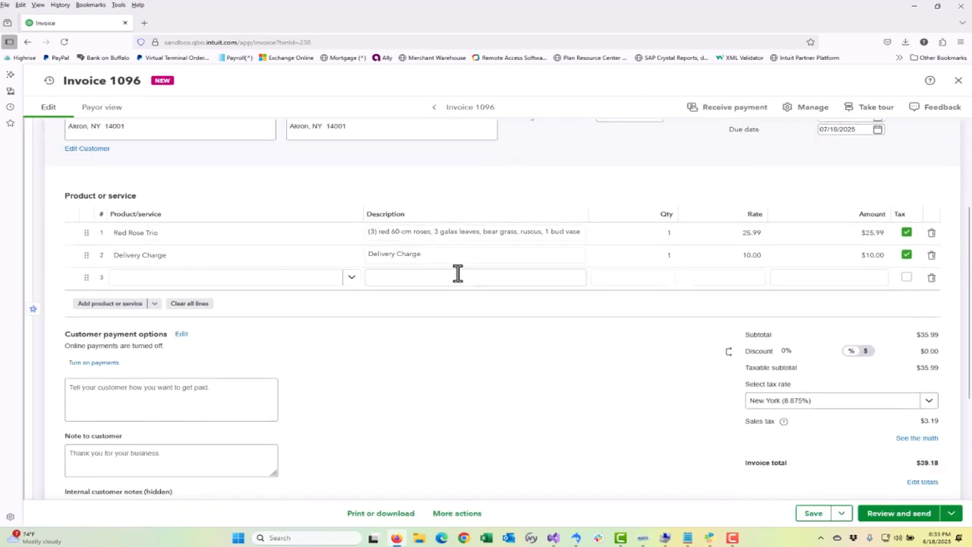
{"action": "scroll", "coordinate": [453, 282], "scroll_direction": "down", "scroll_amount": 1}
{"action": "scroll", "coordinate": [453, 287], "scroll_direction": "up", "scroll_amount": 1}
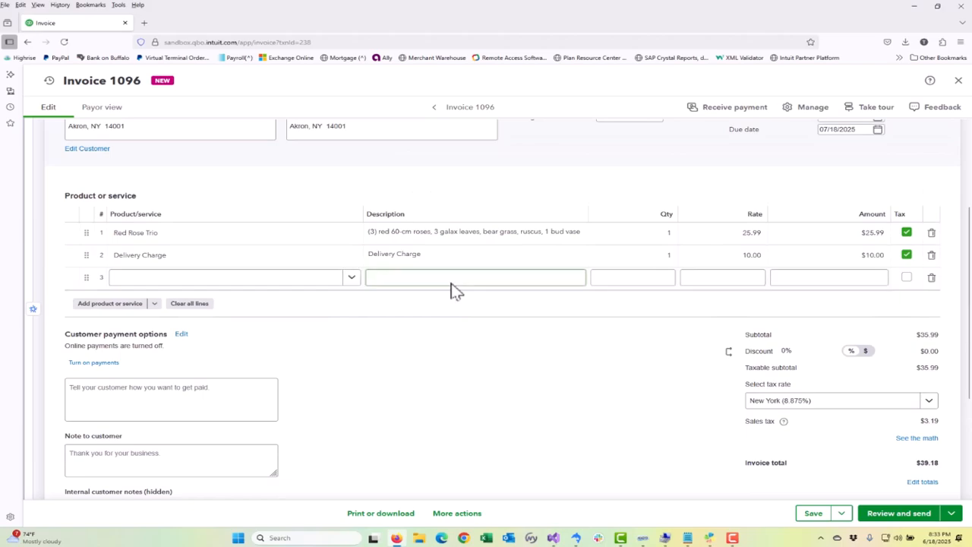
{"action": "left_click", "coordinate": [452, 279]}
{"action": "scroll", "coordinate": [451, 281], "scroll_direction": "up", "scroll_amount": 1}
{"action": "scroll", "coordinate": [605, 377], "scroll_direction": "down", "scroll_amount": 3}
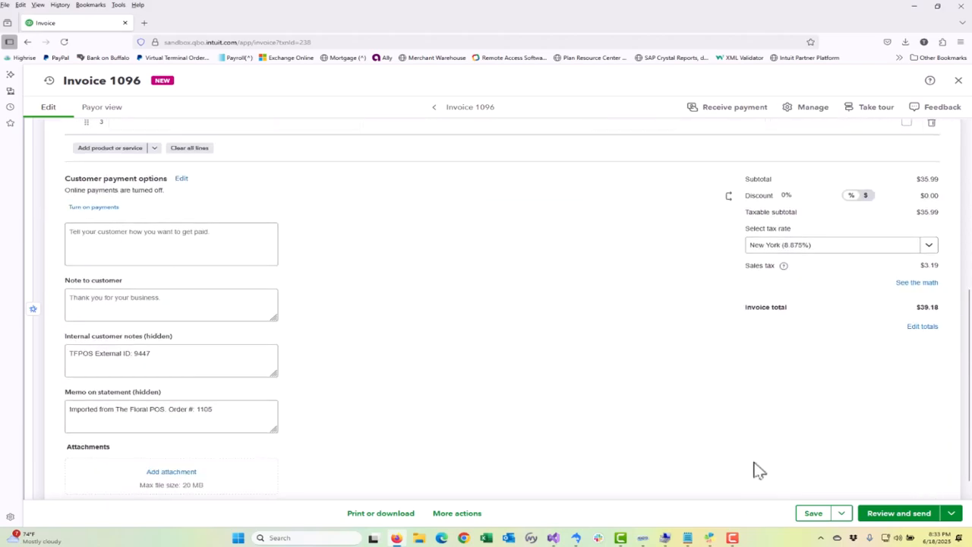
{"action": "left_click", "coordinate": [812, 516]}
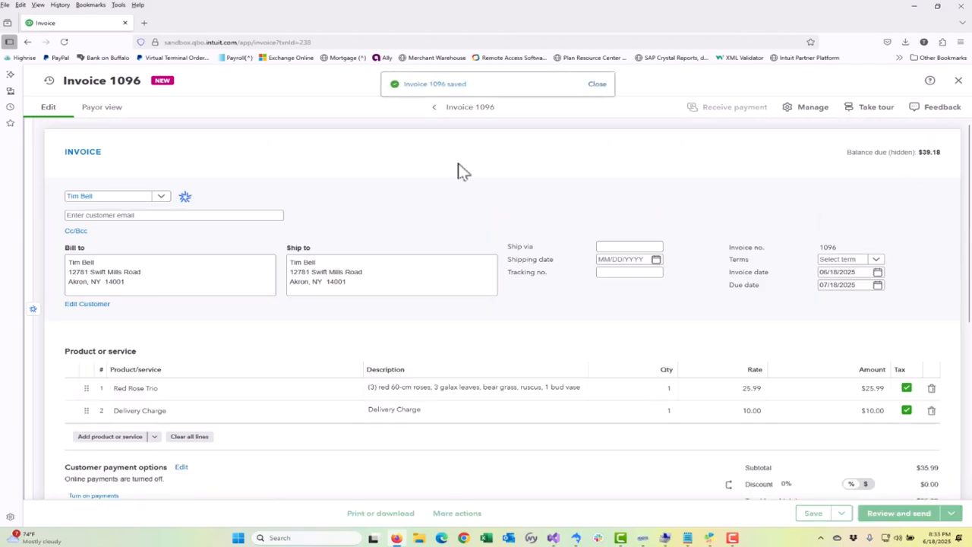
{"action": "left_click", "coordinate": [958, 81]}
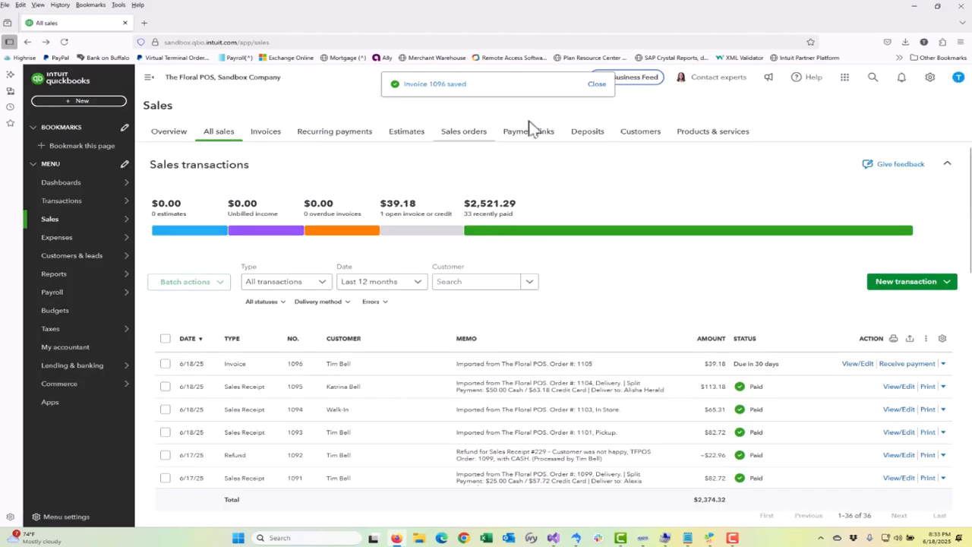
Switch to The Floral POS and open the invoice payment window for the same customer's house account
{"action": "left_click", "coordinate": [914, 6]}
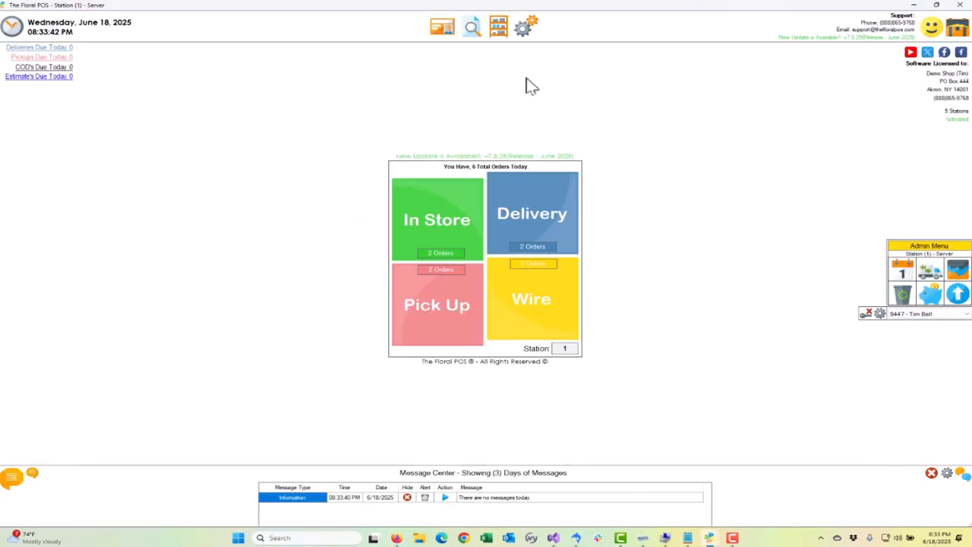
{"action": "left_click", "coordinate": [445, 30]}
{"action": "left_click", "coordinate": [418, 380]}
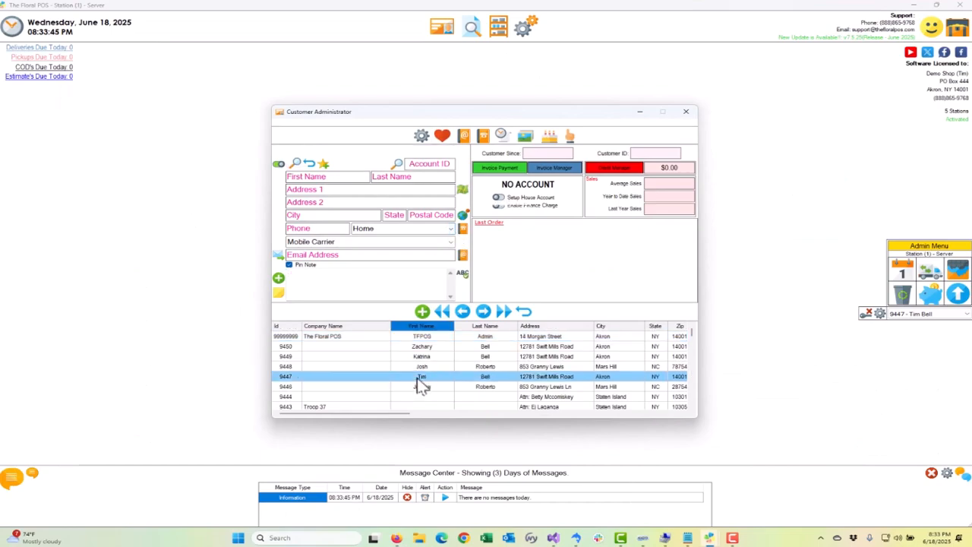
{"action": "left_click", "coordinate": [509, 168]}
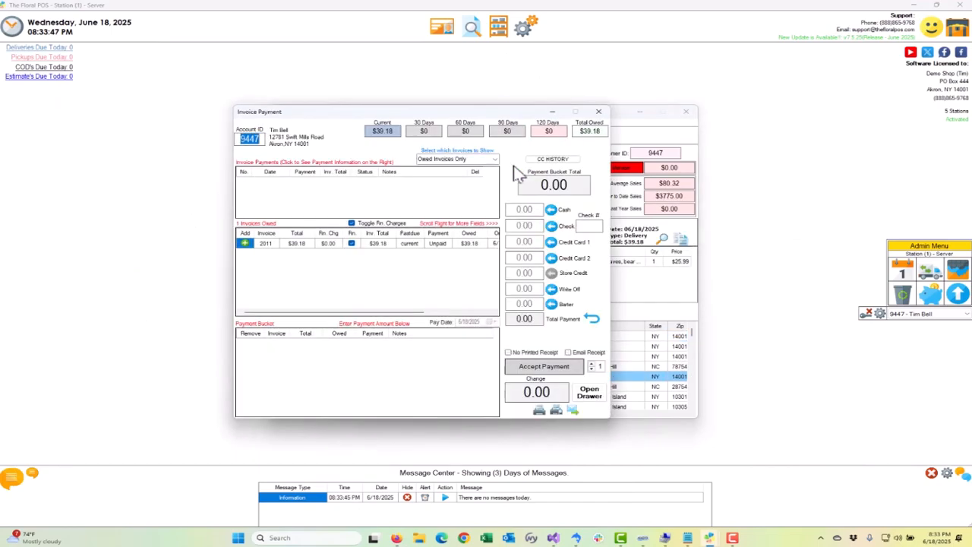
Pay the owed invoice in full by check 1234 without a printed receipt, and close the customer windows
{"action": "left_click", "coordinate": [245, 243]}
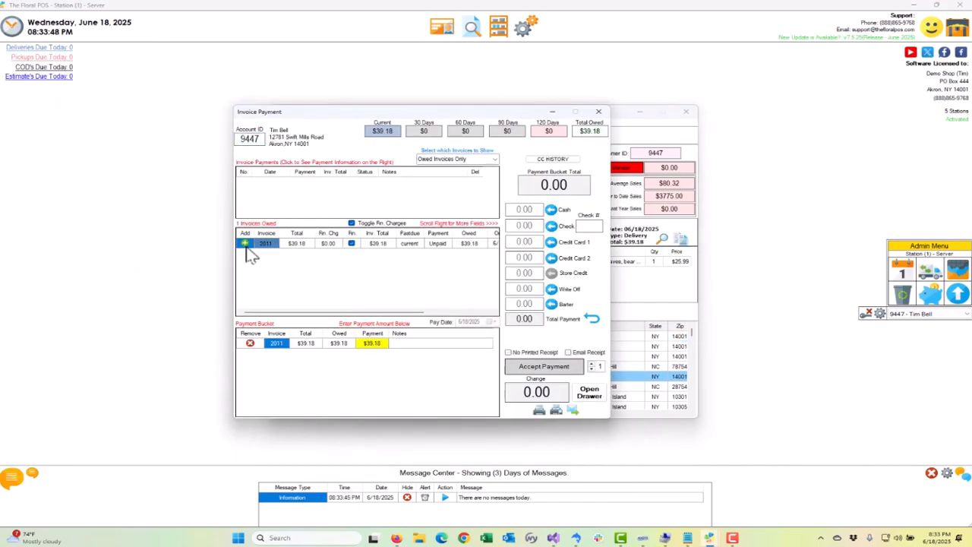
{"action": "left_click", "coordinate": [376, 347]}
{"action": "left_click", "coordinate": [552, 227]}
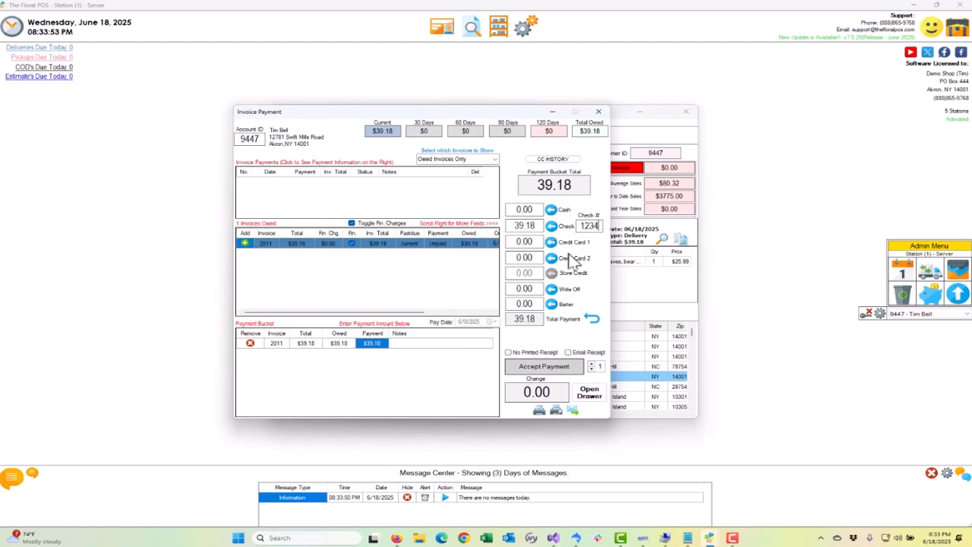
{"action": "left_click", "coordinate": [541, 353]}
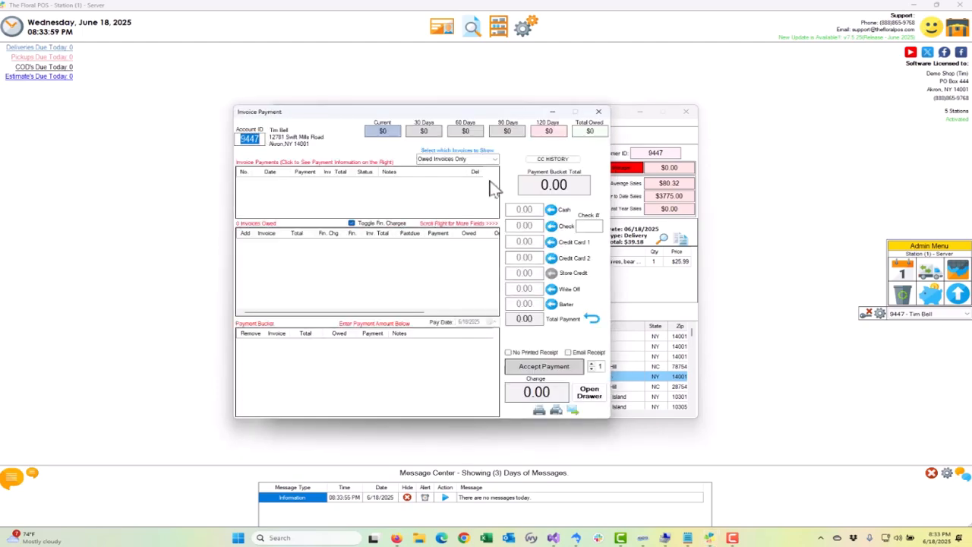
{"action": "left_click", "coordinate": [598, 112]}
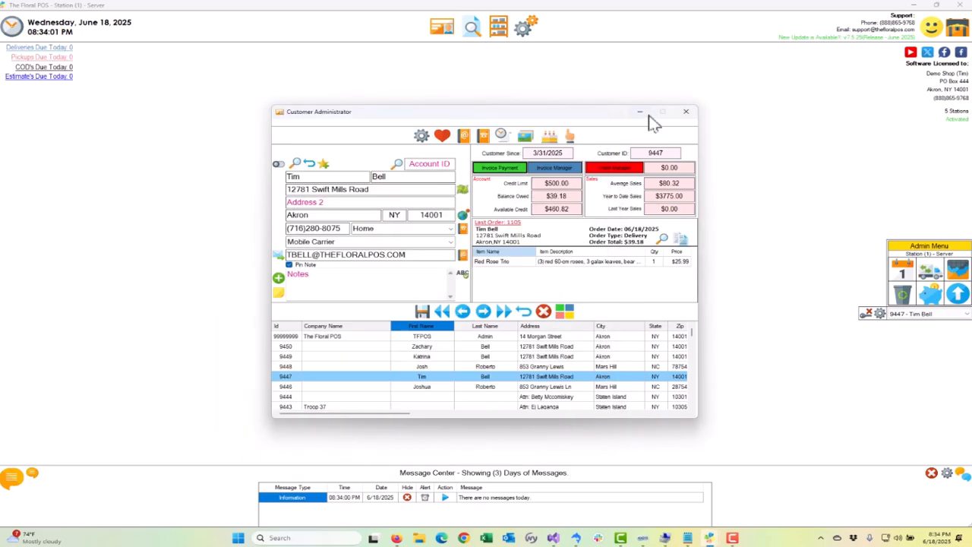
{"action": "left_click", "coordinate": [686, 114]}
Return to QuickBooks Online and refresh the all sales list to check the invoice payment
{"action": "left_click", "coordinate": [397, 538]}
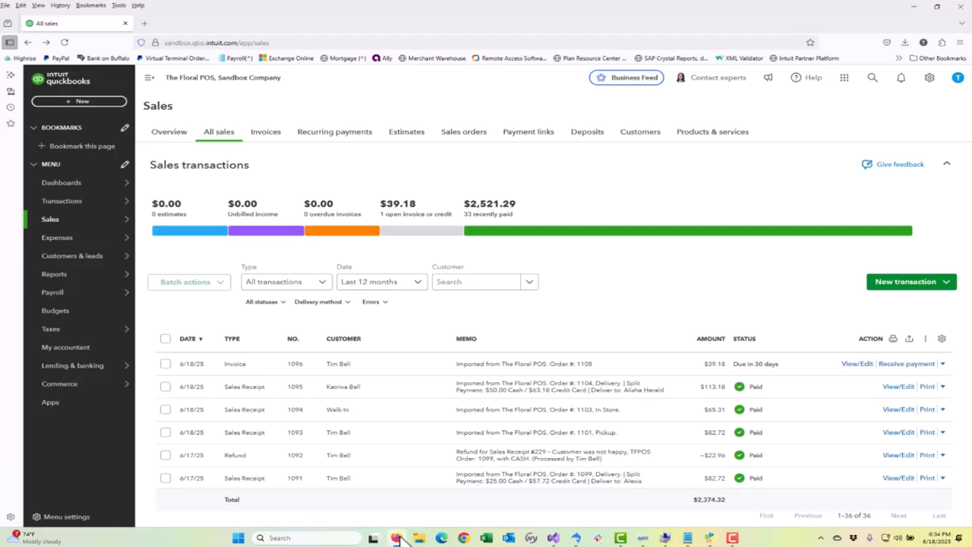
{"action": "mouse_move", "coordinate": [122, 223]}
{"action": "left_click", "coordinate": [152, 237]}
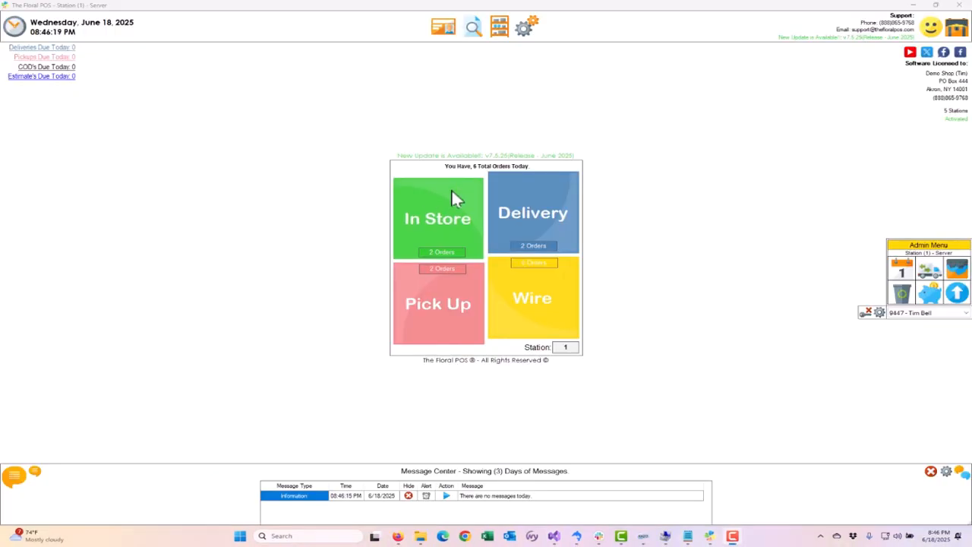
Open the 6/18/2025 delivery order totalling $113.18 from The Floral POS order browser
{"action": "left_click", "coordinate": [473, 31]}
{"action": "left_click", "coordinate": [473, 30]}
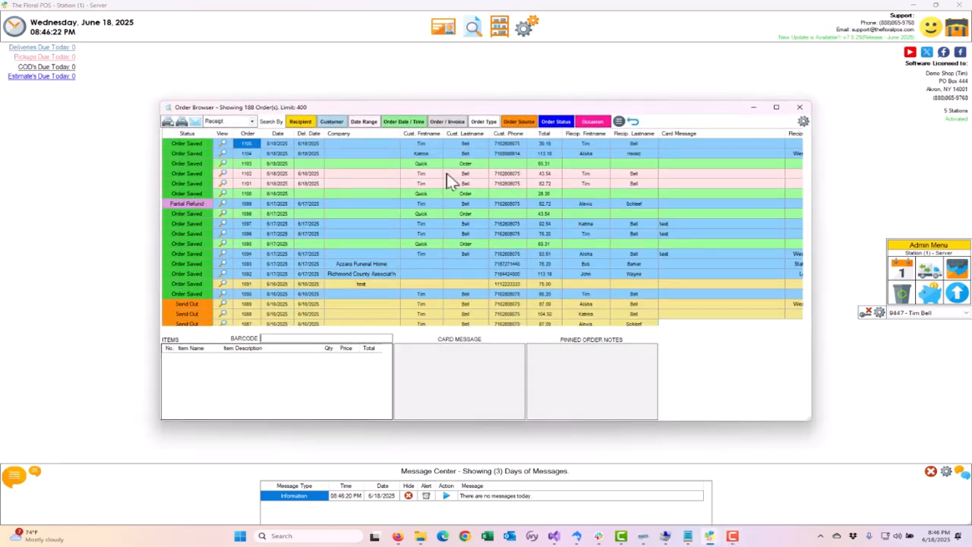
{"action": "left_click", "coordinate": [272, 155]}
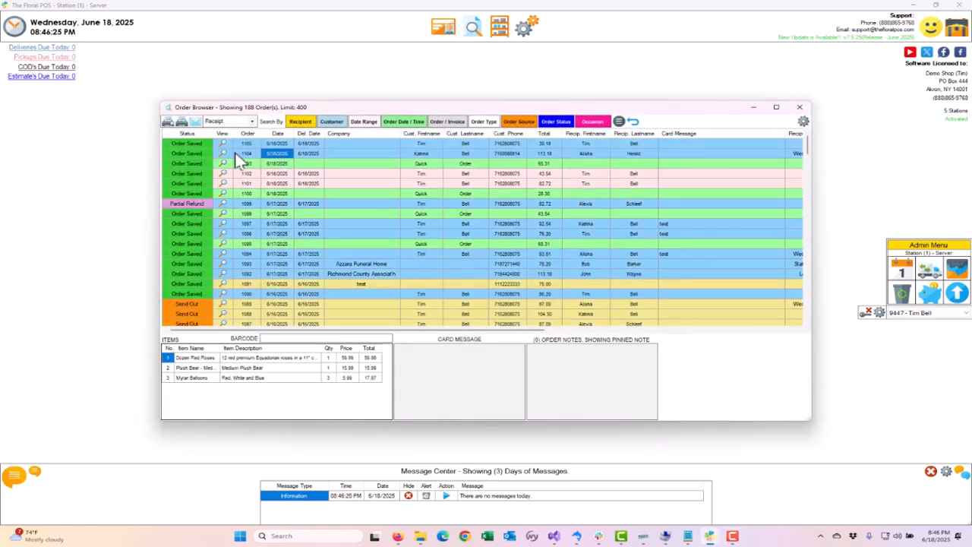
{"action": "left_click", "coordinate": [249, 155]}
{"action": "key", "text": "Left"}
{"action": "key", "text": "Return"}
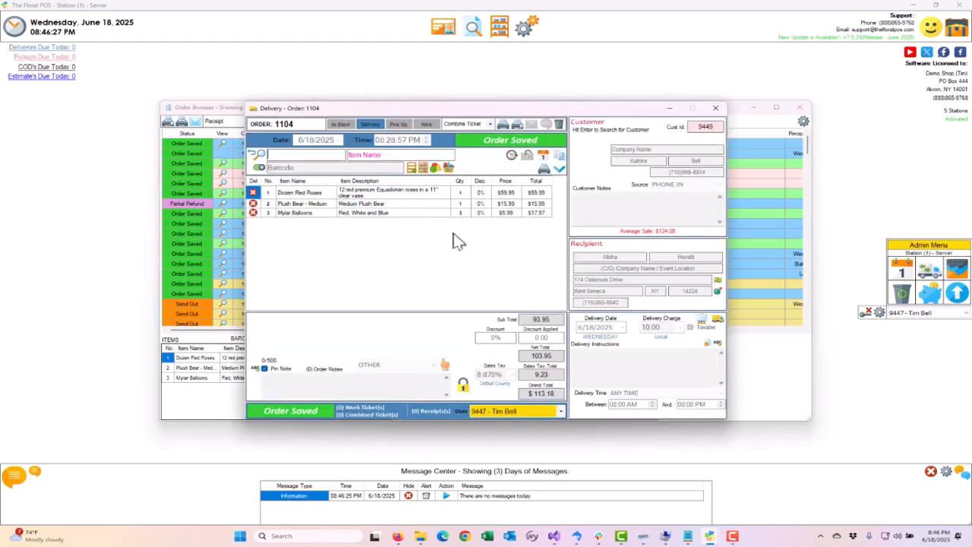
Set up a $25.00 dollar-amount cash refund on the order with the reason "Customer was not happy" and no printed receipt
{"action": "left_click", "coordinate": [528, 155]}
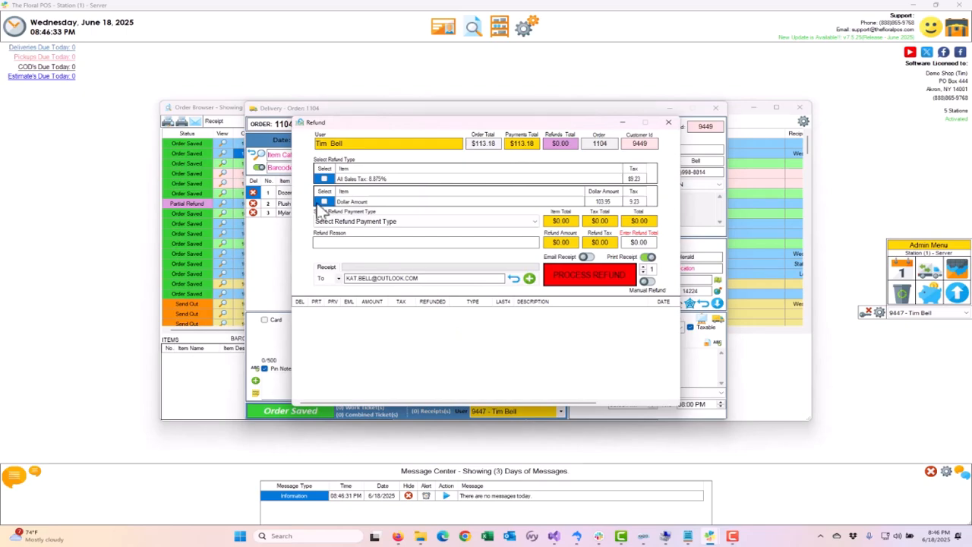
{"action": "left_click", "coordinate": [343, 221]}
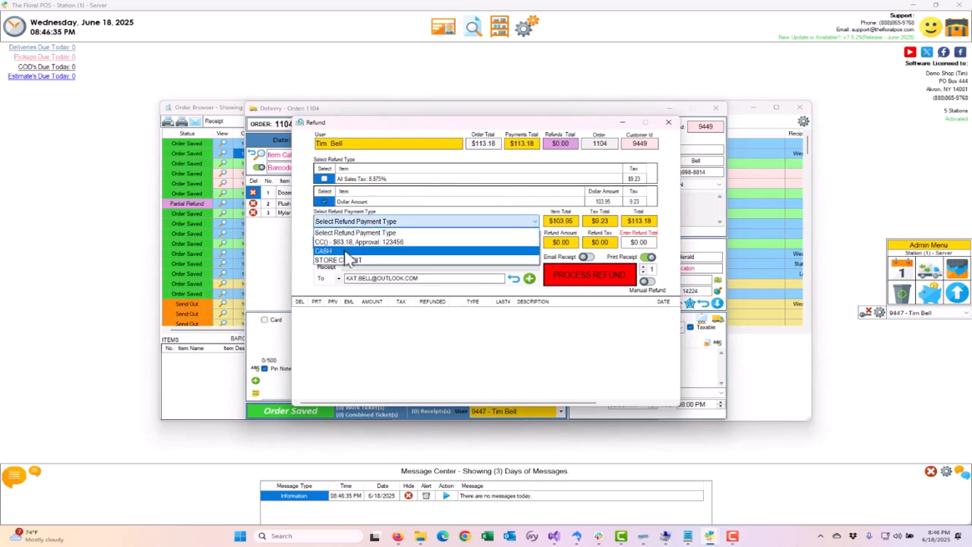
{"action": "left_click", "coordinate": [348, 251]}
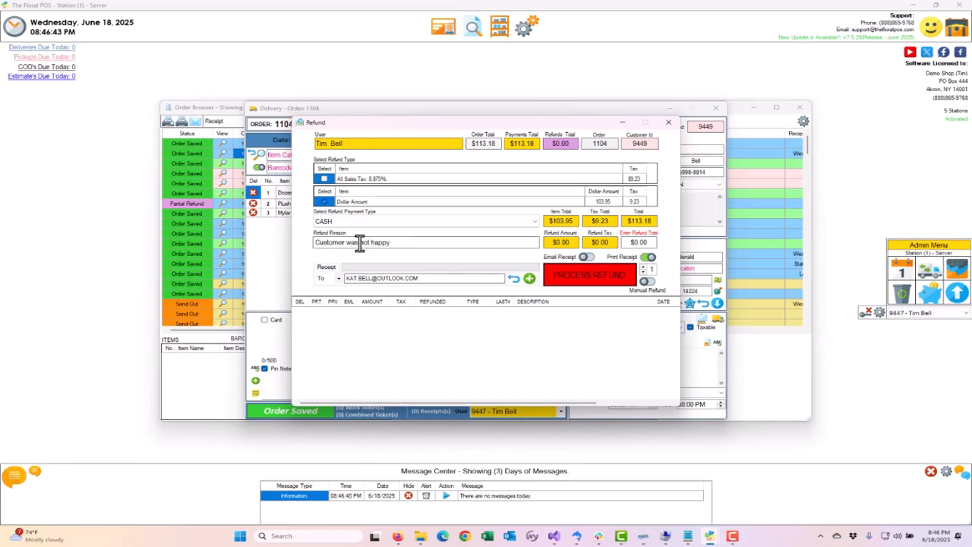
{"action": "left_click", "coordinate": [639, 241]}
{"action": "type", "text": "25"}
{"action": "left_click", "coordinate": [649, 257]}
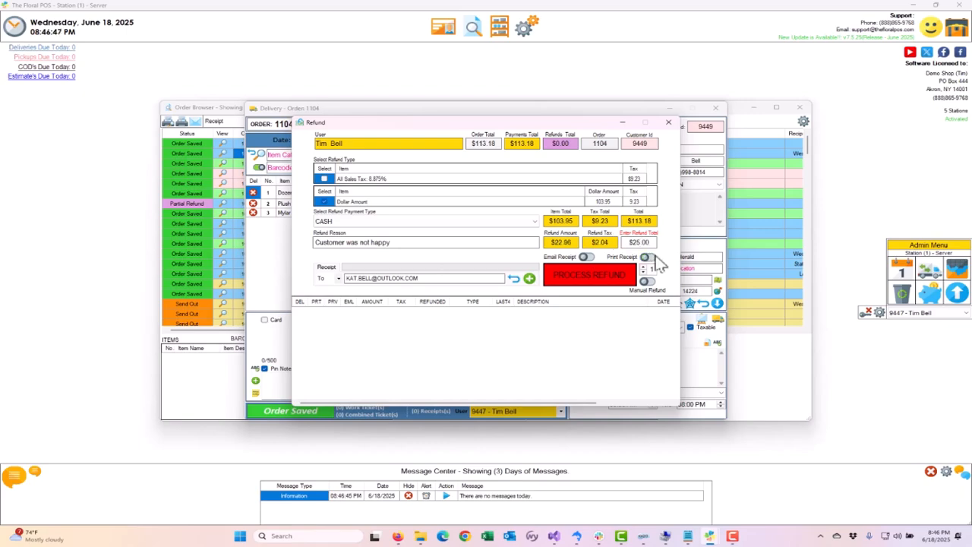
Process the cash refund and close the refund, order and order browser windows
{"action": "left_click", "coordinate": [585, 279]}
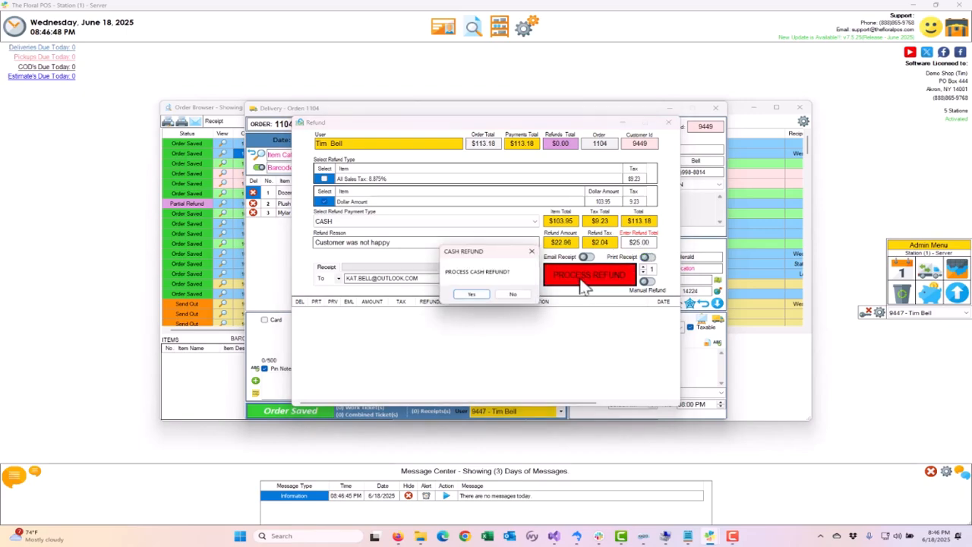
{"action": "left_click", "coordinate": [472, 295]}
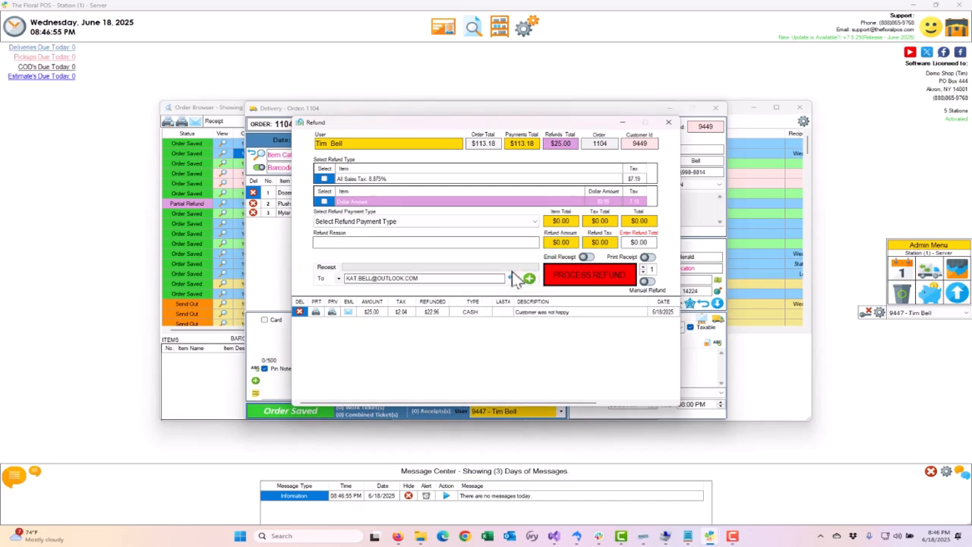
{"action": "left_click", "coordinate": [668, 122]}
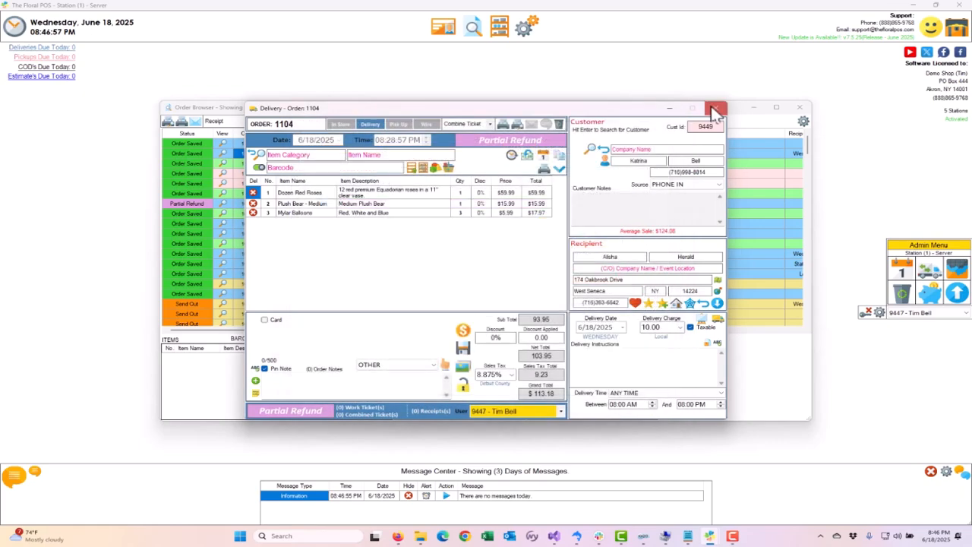
{"action": "left_click", "coordinate": [799, 107]}
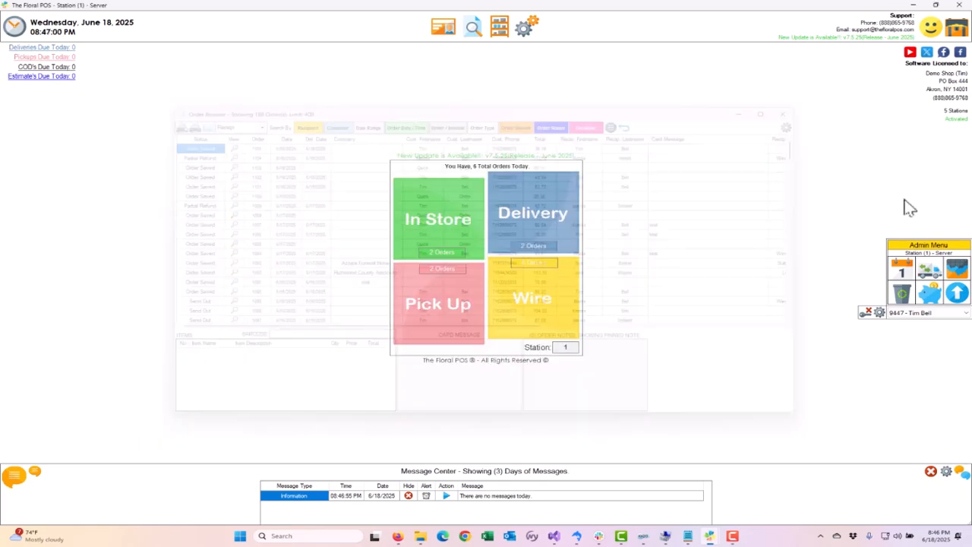
Switch to QuickBooks Online, reload the all sales list to check the refund, and return to The Floral POS
{"action": "left_click", "coordinate": [399, 538]}
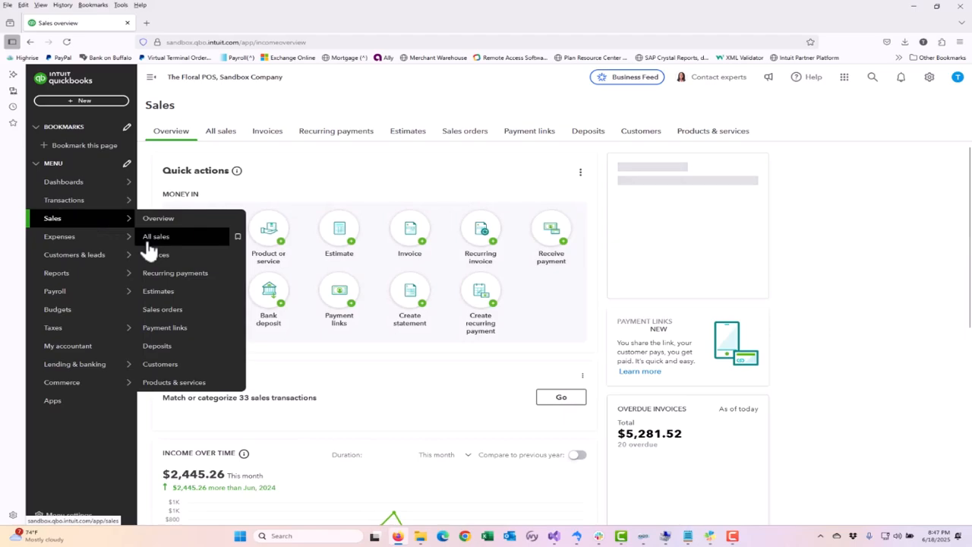
{"action": "left_click", "coordinate": [149, 242]}
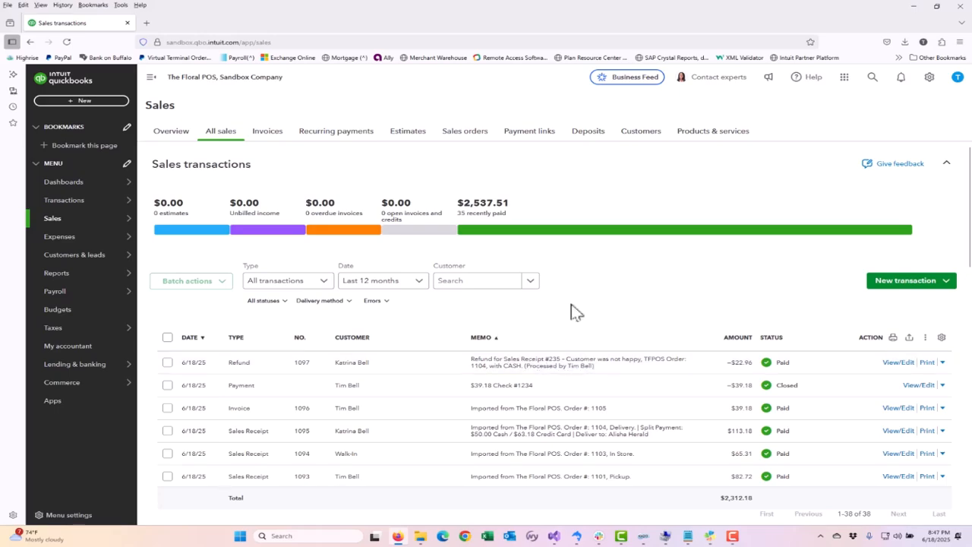
{"action": "left_click", "coordinate": [915, 6]}
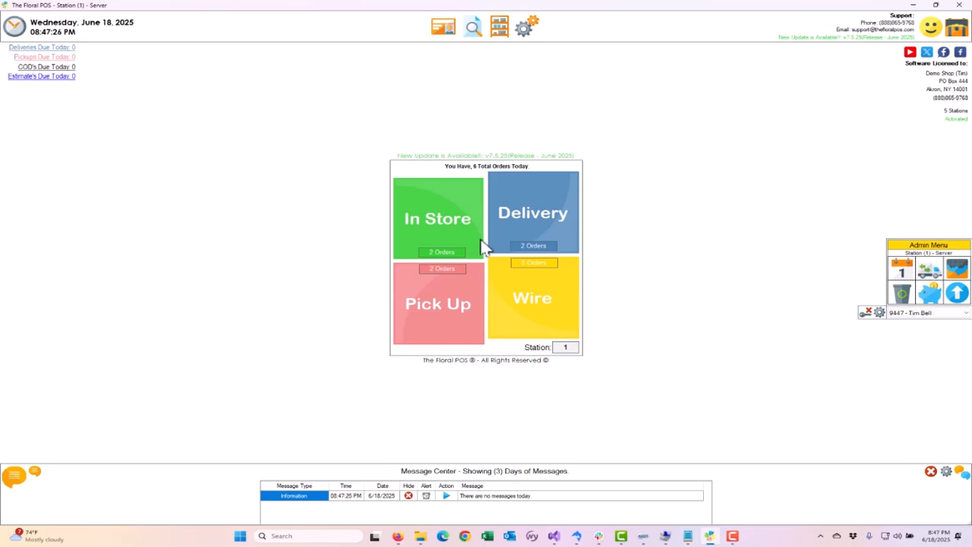
Open the 6/18/2025 pickup order totalling $43.54 from the order browser, view its payment window, and close the order
{"action": "left_click", "coordinate": [472, 35]}
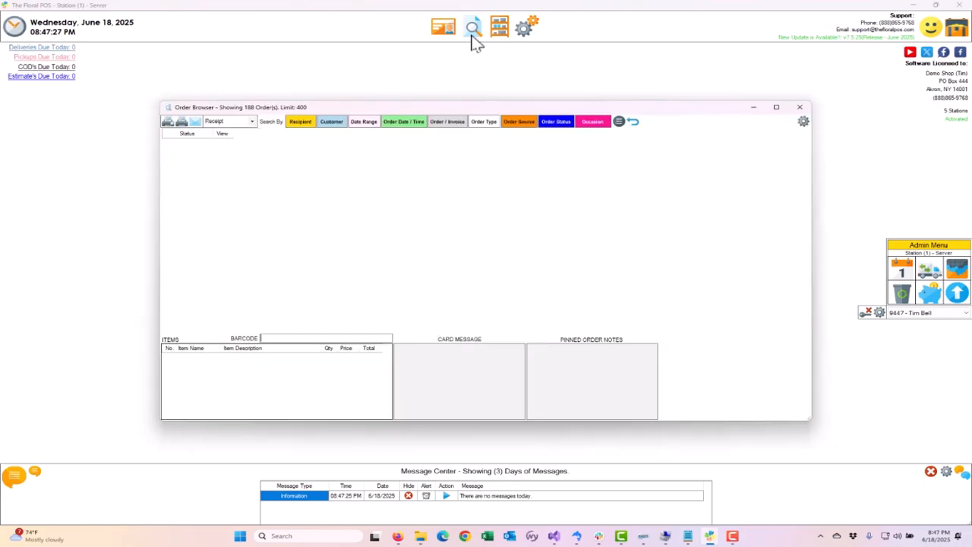
{"action": "left_click", "coordinate": [249, 184]}
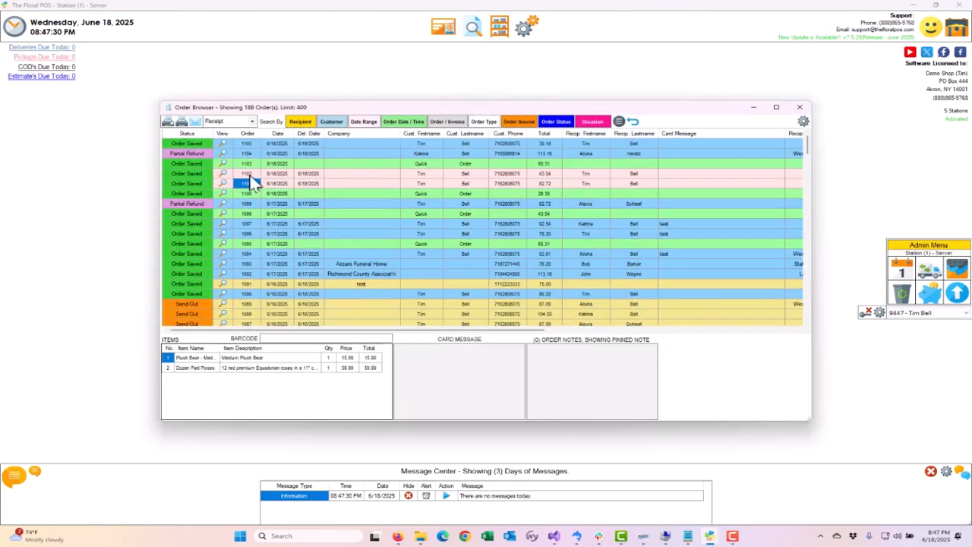
{"action": "left_click", "coordinate": [250, 174]}
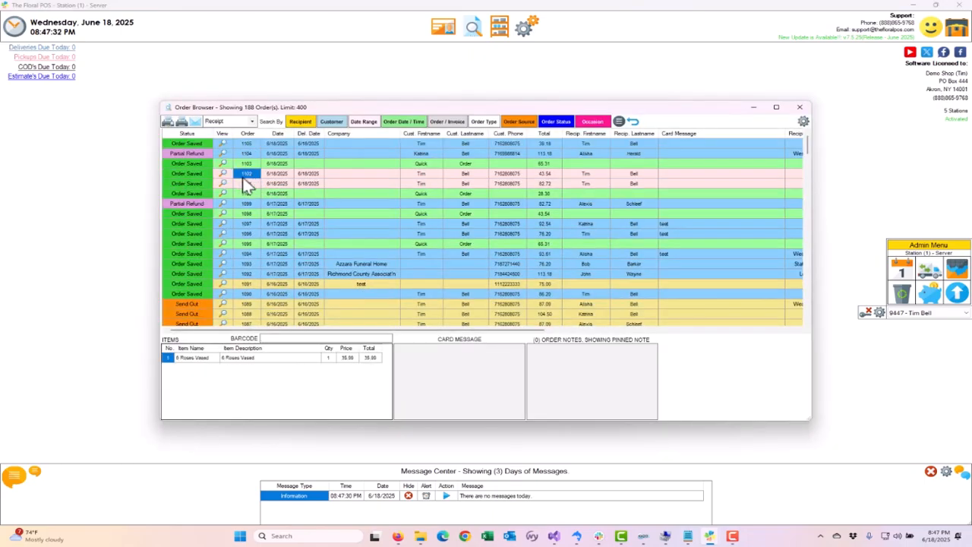
{"action": "left_click", "coordinate": [223, 174]}
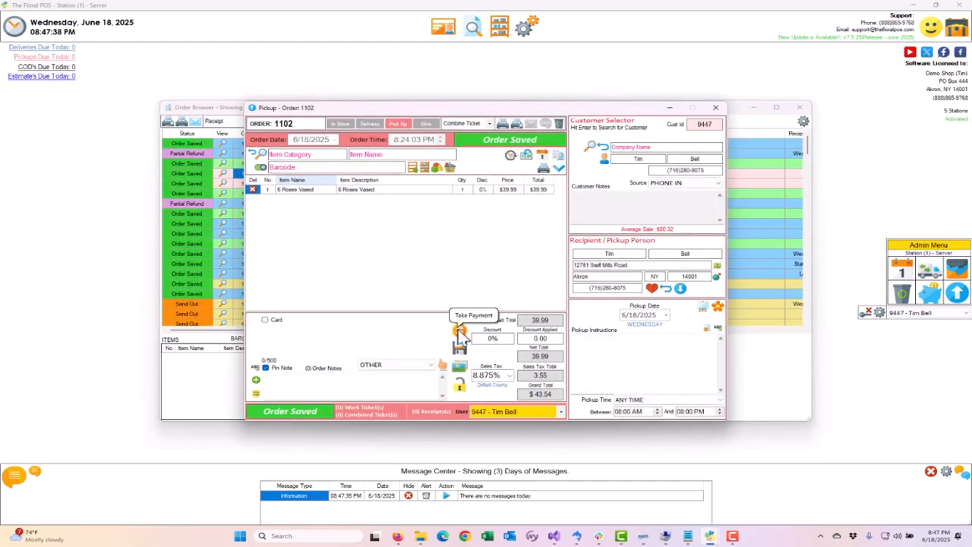
{"action": "left_click", "coordinate": [459, 333]}
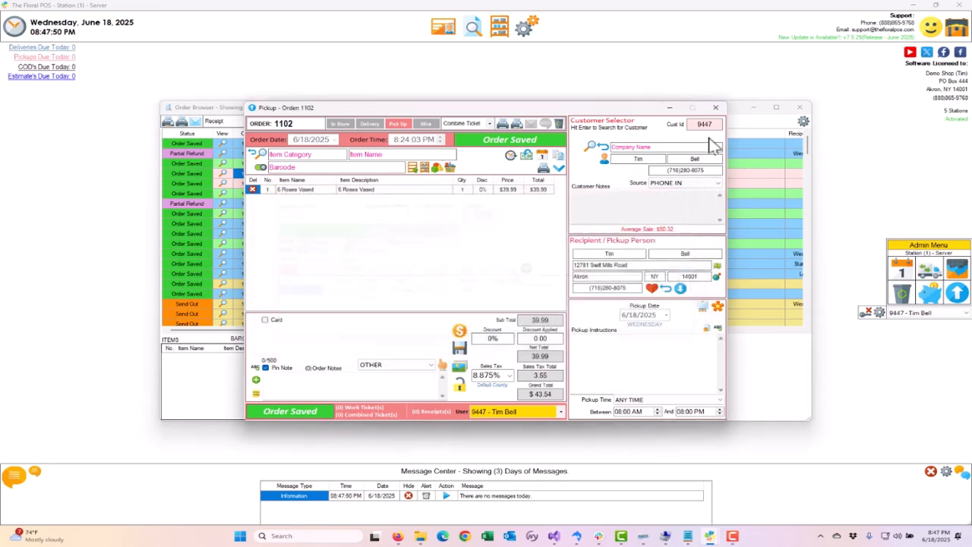
{"action": "left_click", "coordinate": [693, 192]}
{"action": "left_click", "coordinate": [715, 108]}
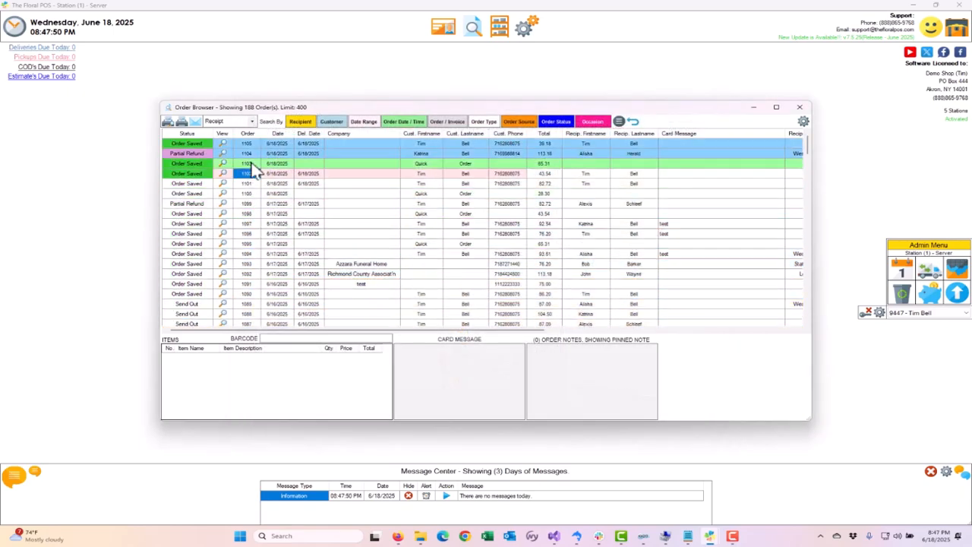
Open the 6/18/2025 delivery order totalling $39.18, view its on-account payment record, and close it
{"action": "left_click", "coordinate": [277, 144]}
{"action": "left_click", "coordinate": [223, 143]}
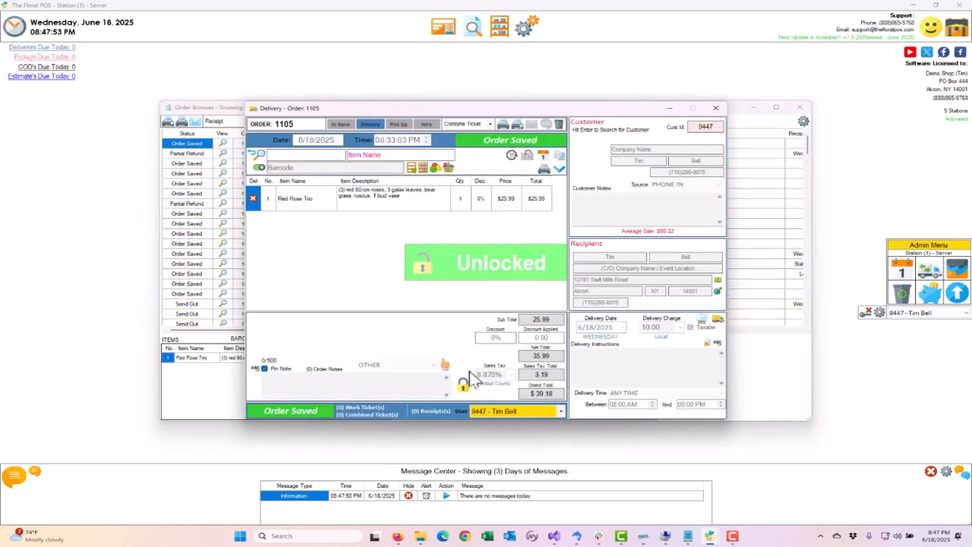
{"action": "left_click", "coordinate": [463, 331]}
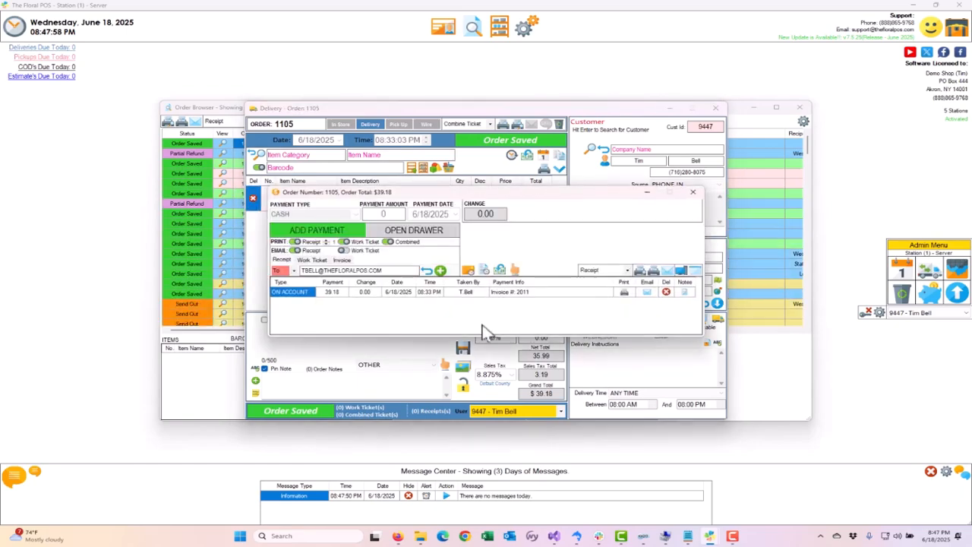
{"action": "left_click", "coordinate": [693, 191]}
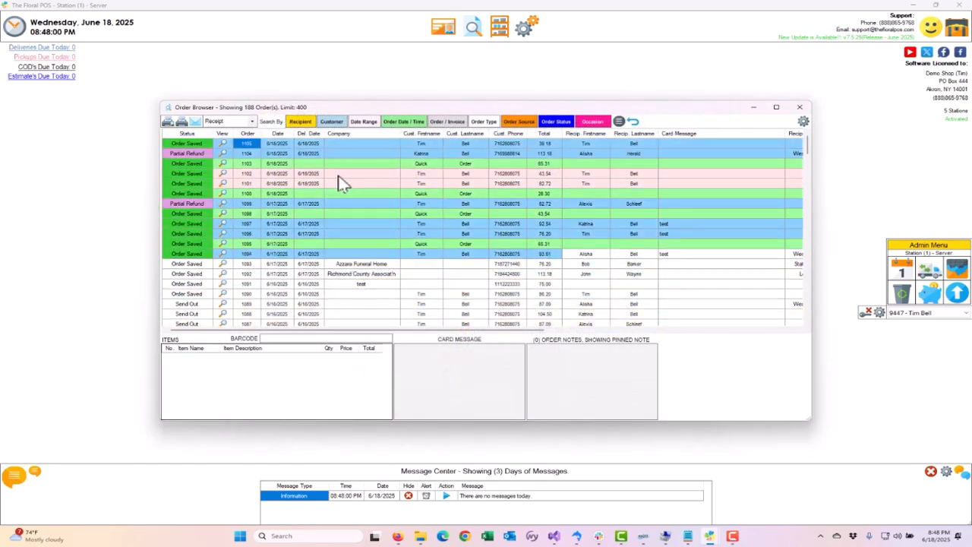
Reopen the $43.54 pickup order, upload it manually to QuickBooks from its payment window, and close that window
{"action": "left_click", "coordinate": [288, 174]}
{"action": "left_click", "coordinate": [225, 175]}
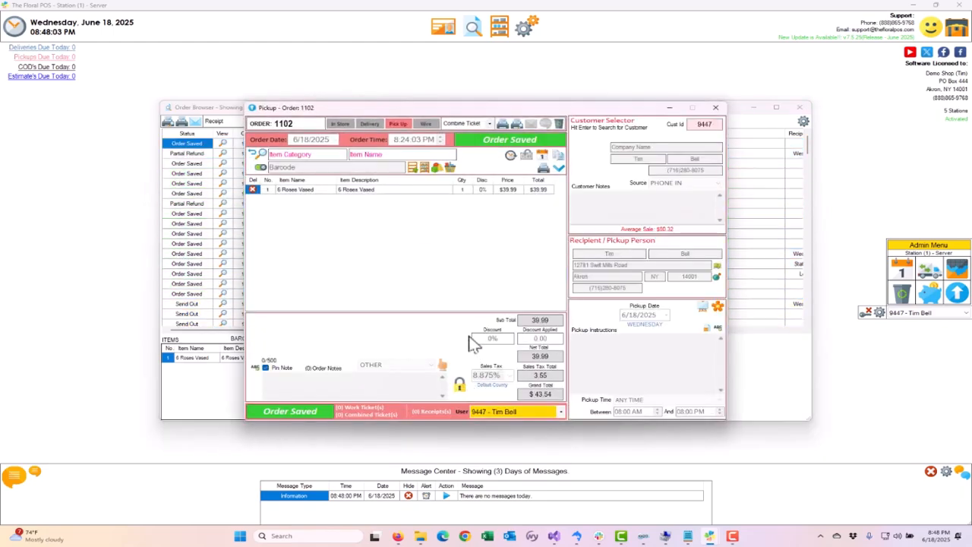
{"action": "left_click", "coordinate": [461, 340]}
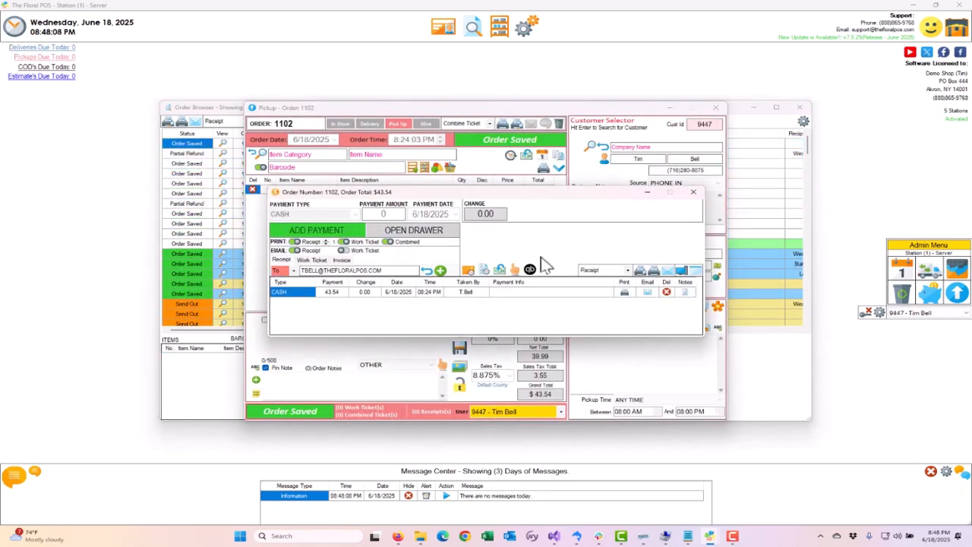
{"action": "left_click", "coordinate": [530, 270]}
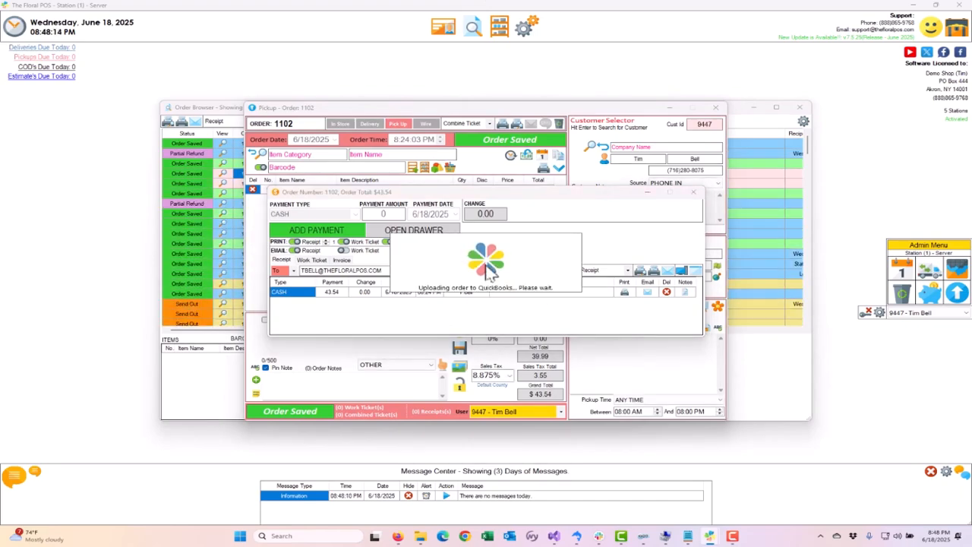
{"action": "left_click", "coordinate": [694, 191]}
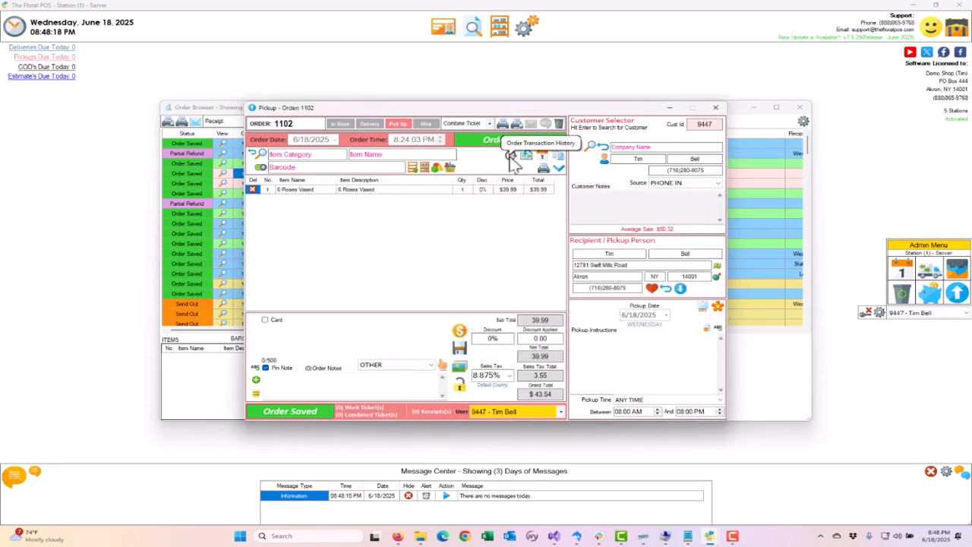
Check the QuickBooks upload entry in the pickup order's transaction history, and close the history and the order
{"action": "left_click", "coordinate": [511, 155]}
{"action": "left_click", "coordinate": [380, 221]}
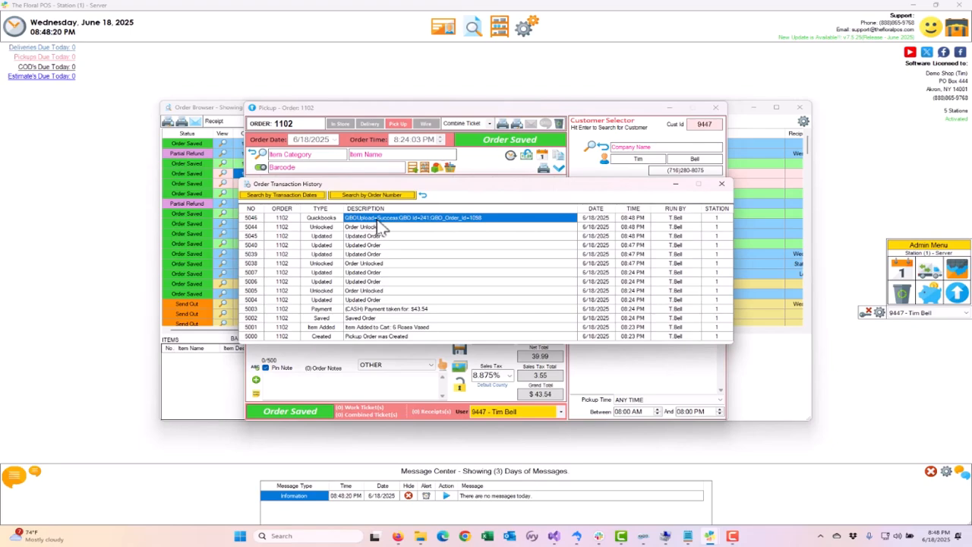
{"action": "left_click", "coordinate": [722, 184]}
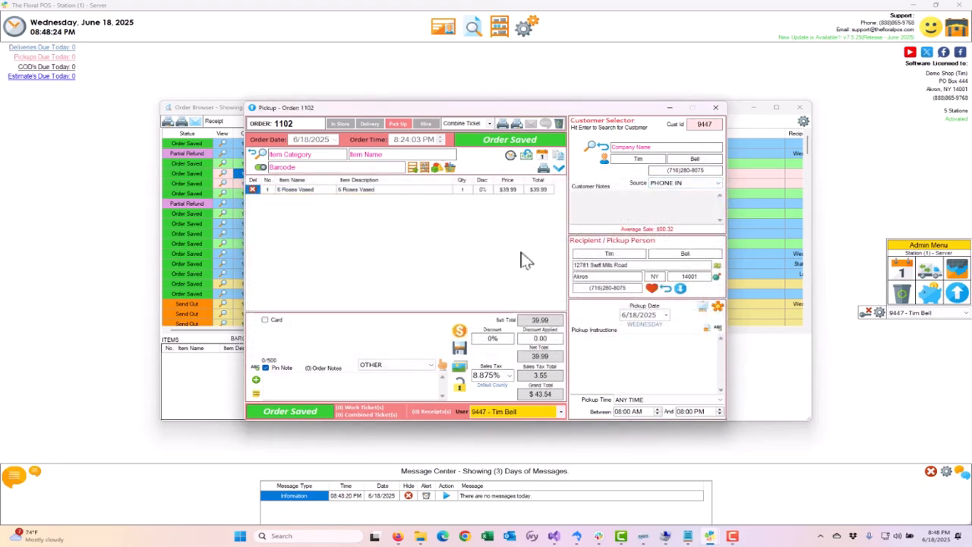
{"action": "left_click", "coordinate": [716, 107]}
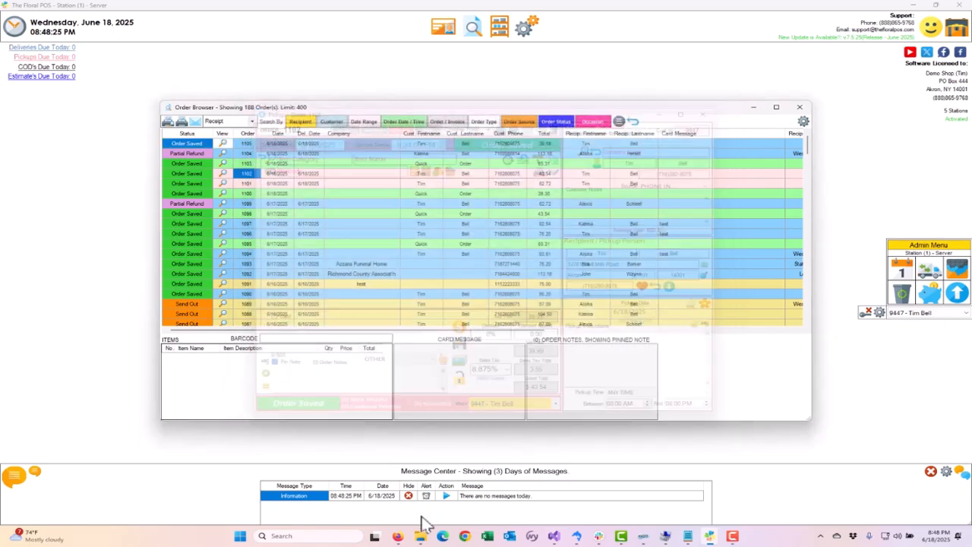
Switch to QuickBooks Online and reload the all sales list to check the uploaded pickup order
{"action": "left_click", "coordinate": [401, 536]}
{"action": "mouse_move", "coordinate": [72, 225]}
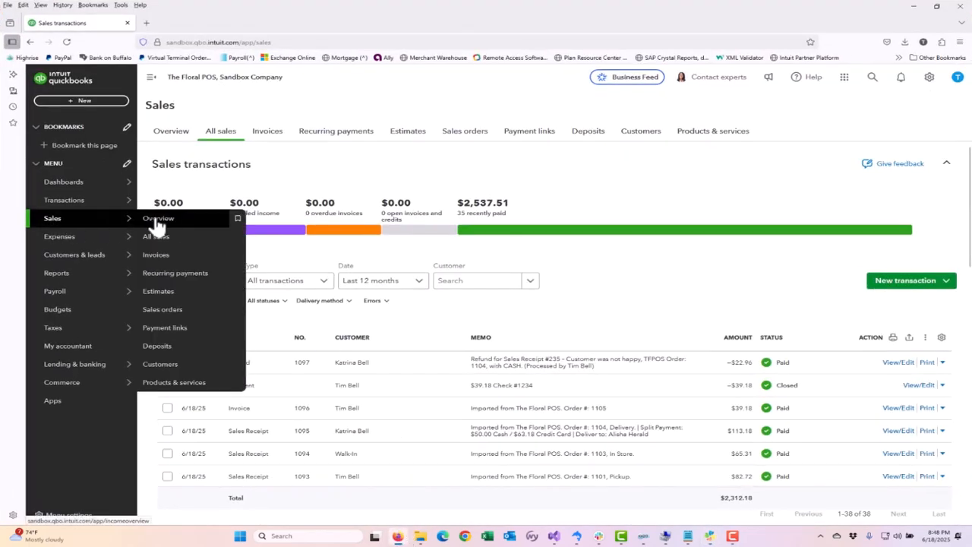
{"action": "left_click", "coordinate": [140, 221]}
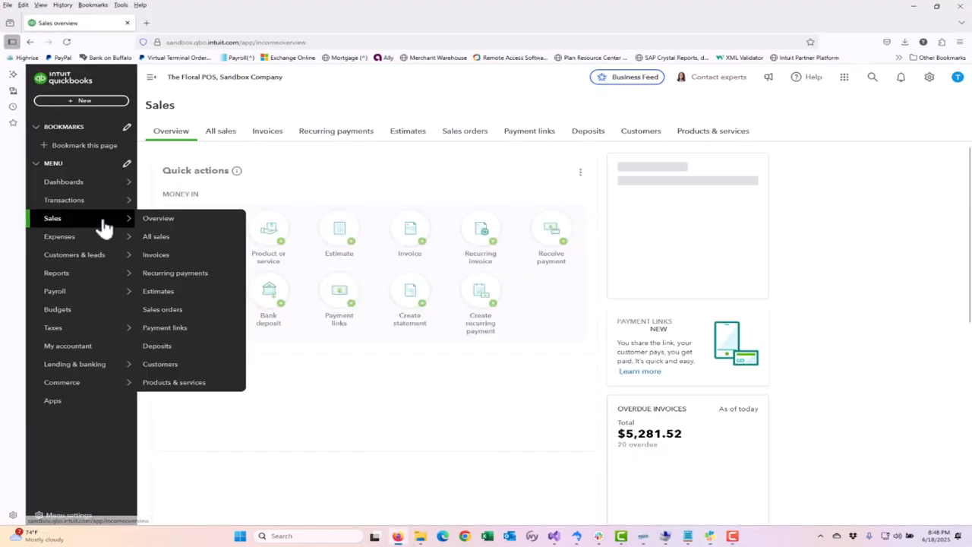
{"action": "left_click", "coordinate": [163, 242]}
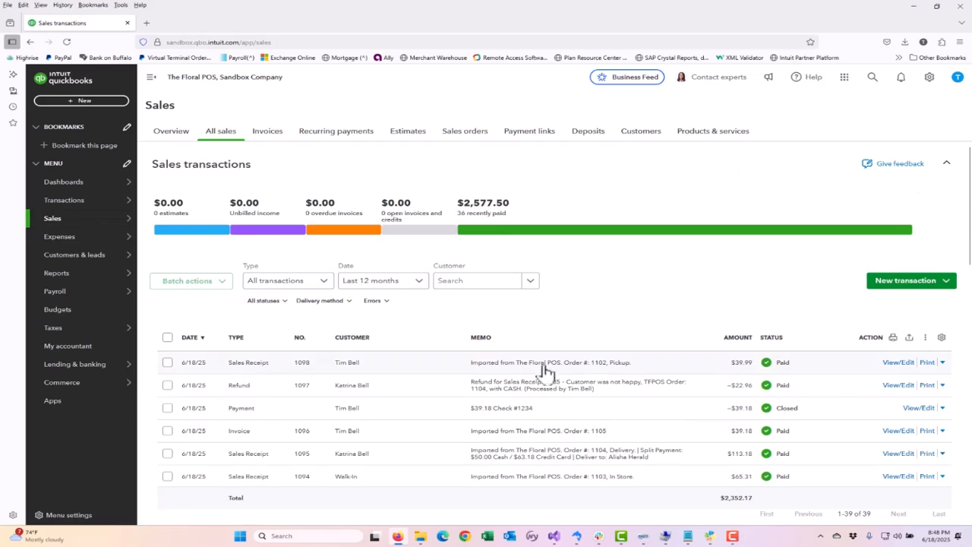
Review and save the sales receipt imported from the pickup order, and return to The Floral POS to close the order browser
{"action": "left_click", "coordinate": [899, 362]}
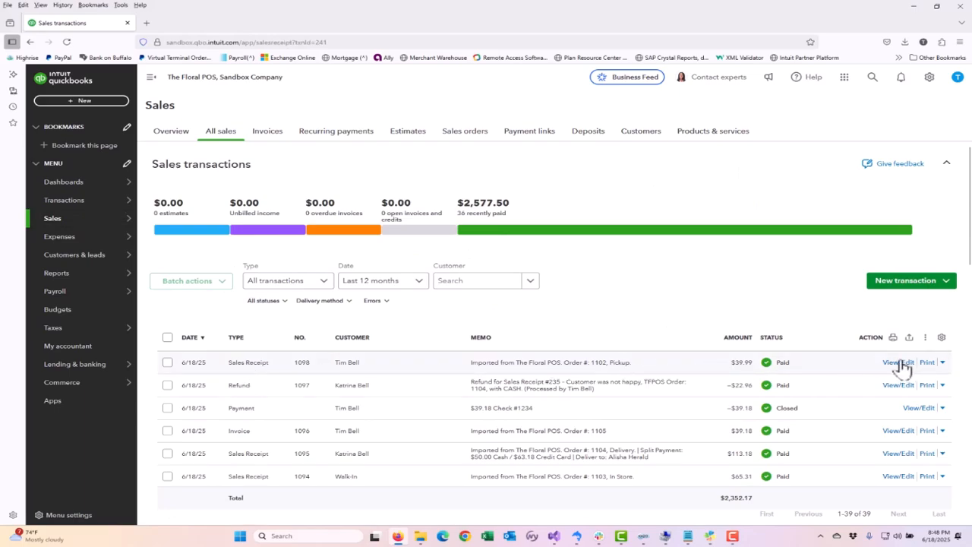
{"action": "scroll", "coordinate": [851, 372], "scroll_direction": "down", "scroll_amount": 4}
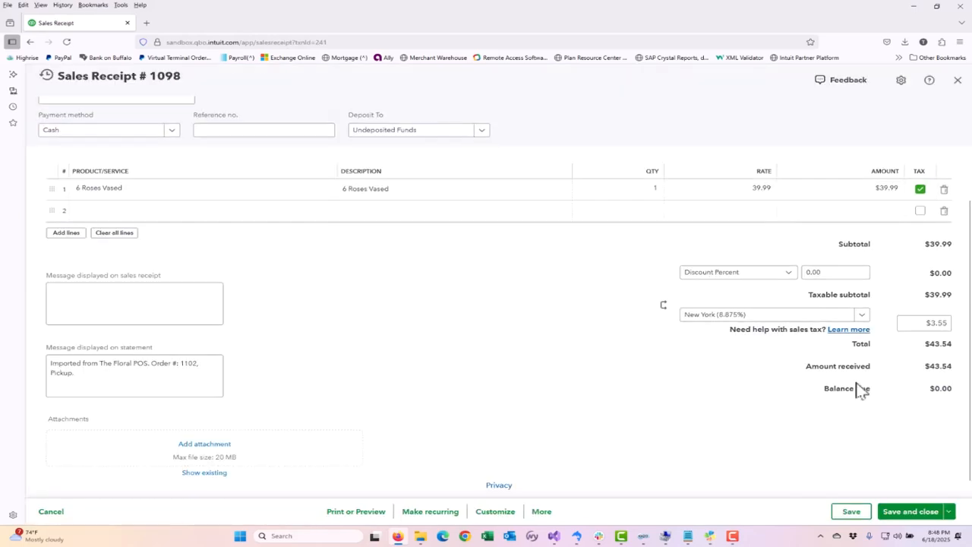
{"action": "left_click", "coordinate": [908, 512]}
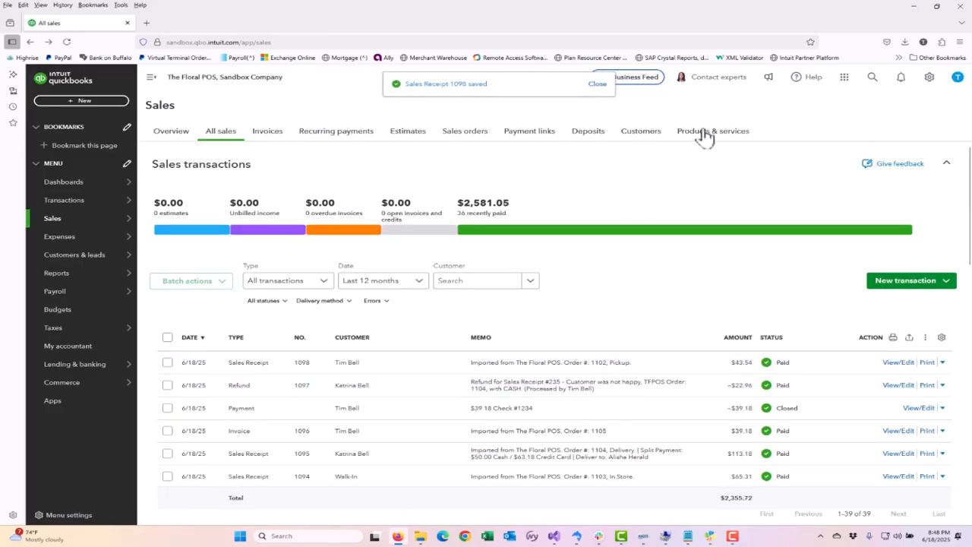
{"action": "left_click", "coordinate": [915, 6]}
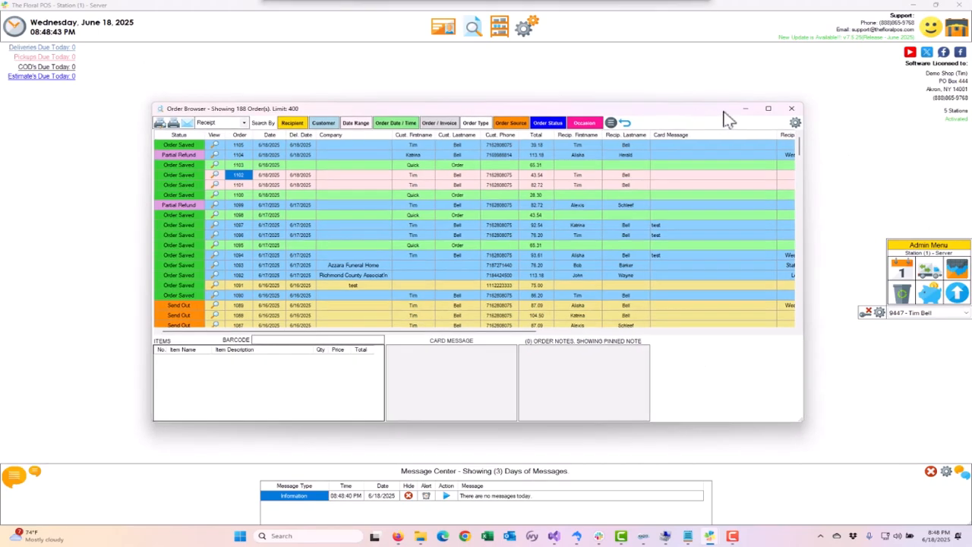
{"action": "left_click", "coordinate": [792, 108]}
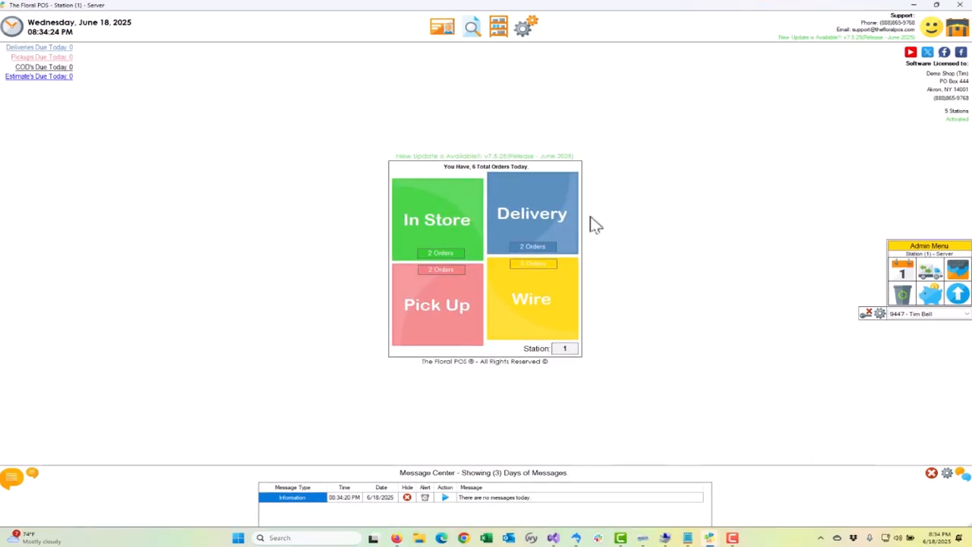